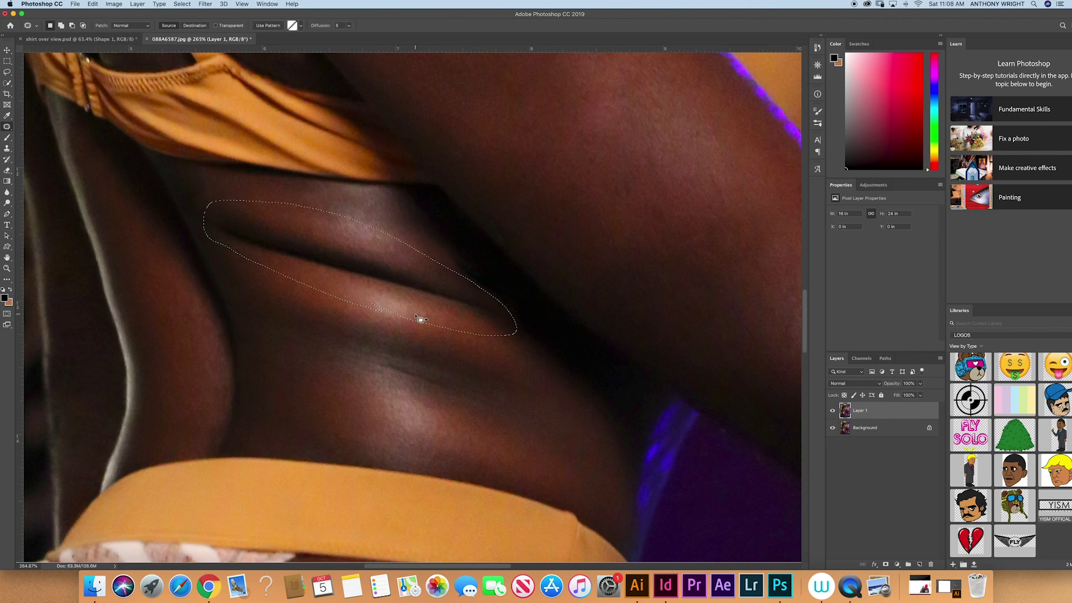
Step: Try to patch the selected upper waist crease with skin from nearby, and undo that patch
scroll(373, 293, "down", 2)
scroll(373, 294, "down", 1)
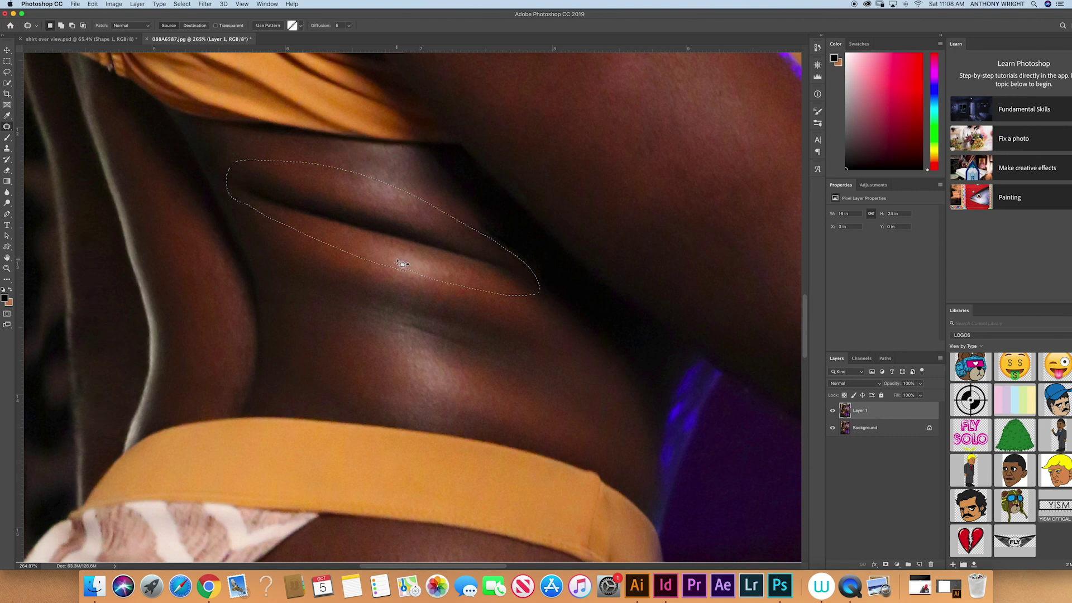
scroll(377, 214, "down", 1)
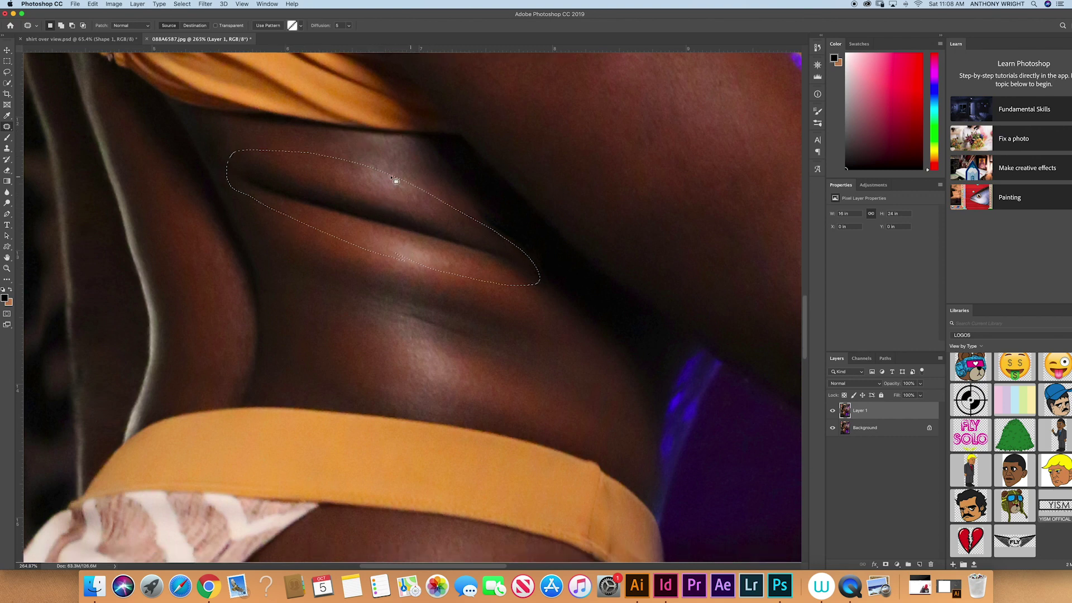
left_click_drag(395, 188, 340, 184)
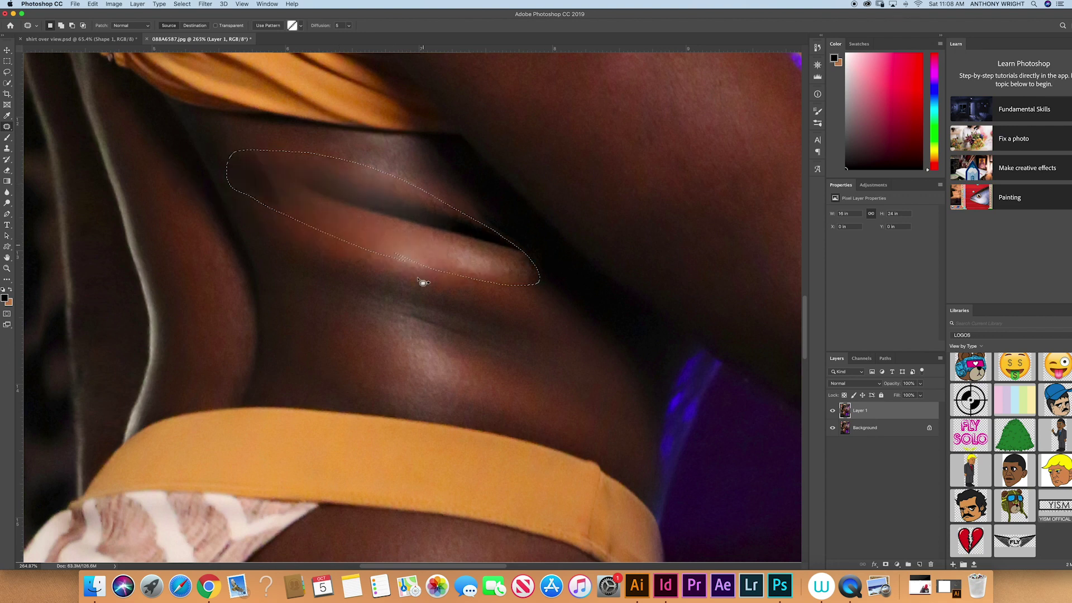
key("cmd+d")
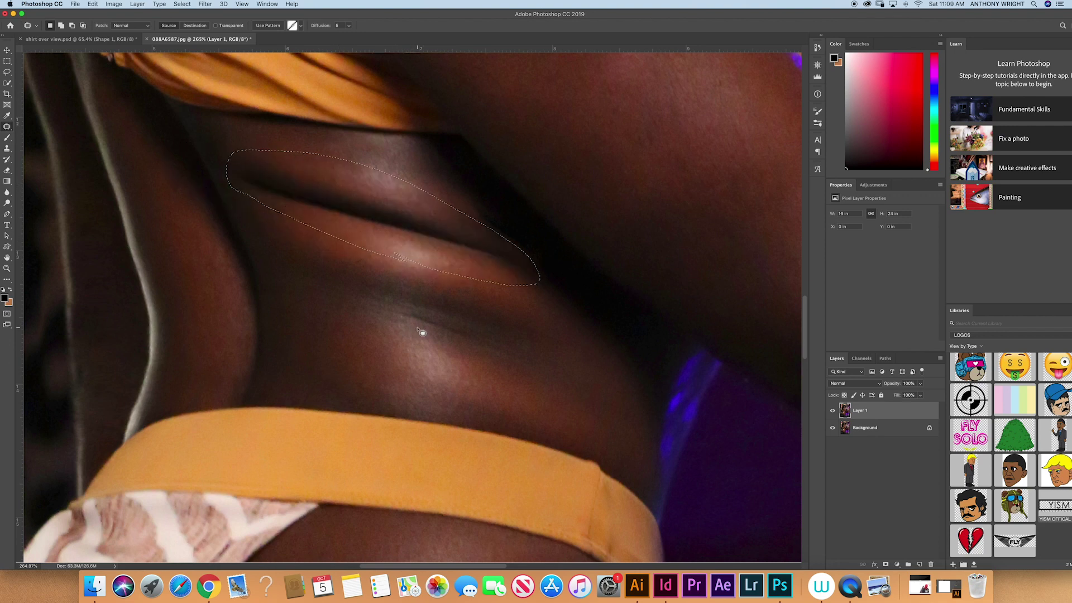
Step: Reselect the upper waist crease more tightly with the Patch tool, replace it with neighbouring skin, and deselect
mouse_move(344, 183)
left_mouse_down()
mouse_move(243, 148)
mouse_move(228, 166)
mouse_move(264, 202)
mouse_move(518, 274)
mouse_move(515, 254)
mouse_move(434, 220)
left_mouse_up()
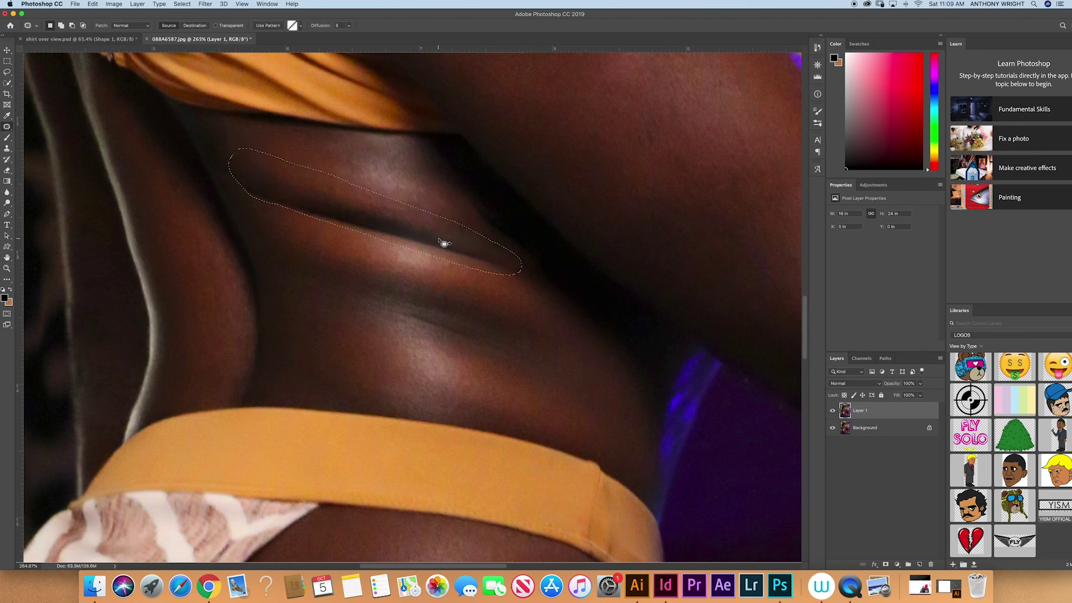
left_click_drag(445, 247, 438, 228)
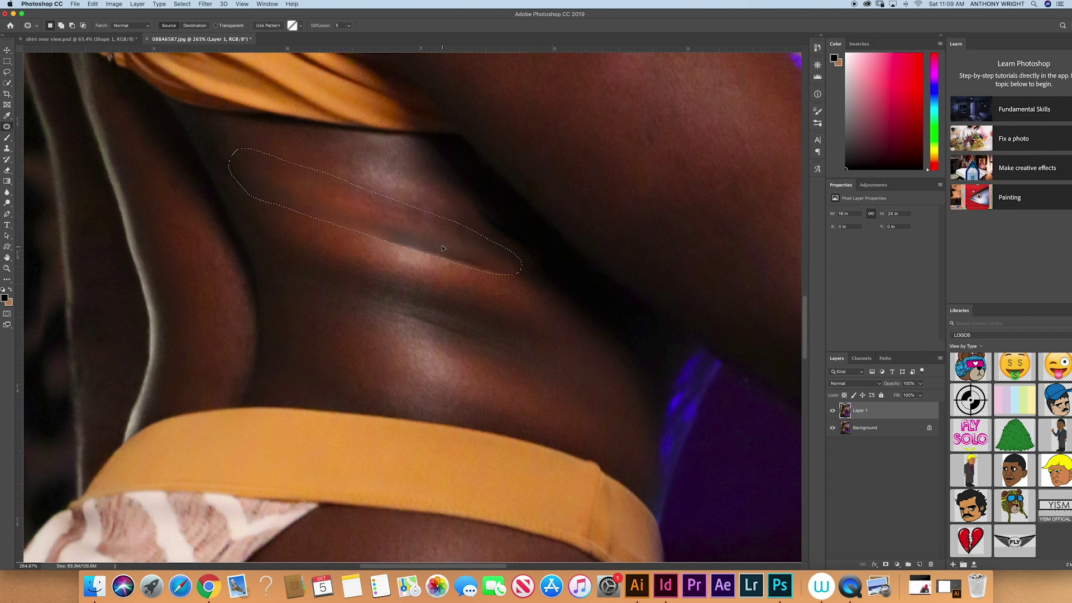
key("super+d")
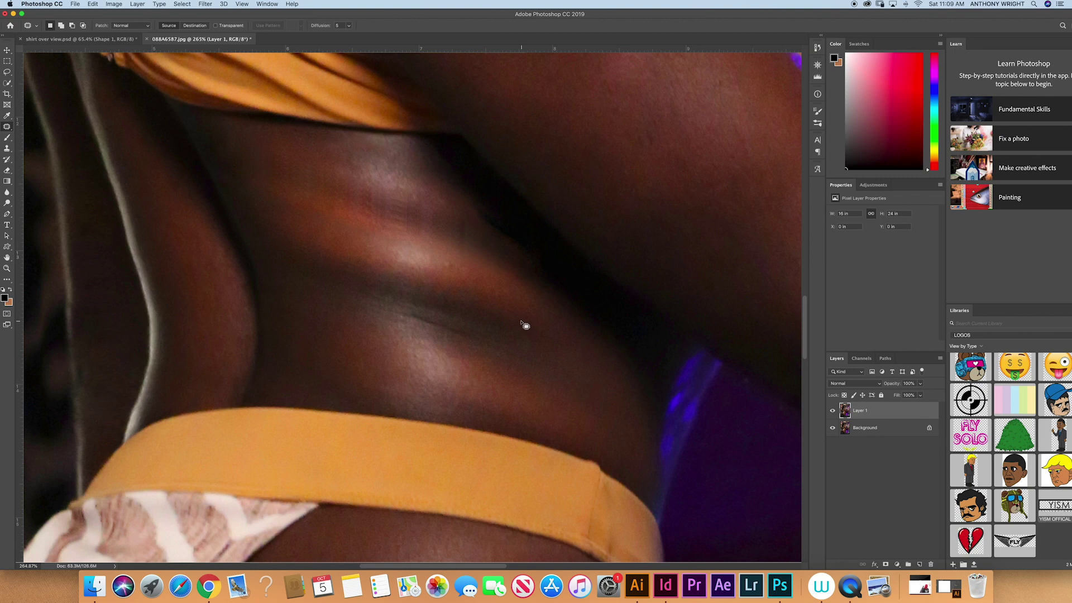
Step: Patch the leftover dark marks at the end of the upper crease, beside the arm's shadow, with clean skin
mouse_move(464, 215)
left_mouse_down()
mouse_move(316, 161)
mouse_move(315, 181)
mouse_move(453, 256)
mouse_move(509, 275)
mouse_move(520, 267)
mouse_move(508, 251)
mouse_move(499, 244)
mouse_move(497, 260)
mouse_move(478, 241)
mouse_move(480, 284)
left_mouse_up()
key("super+d")
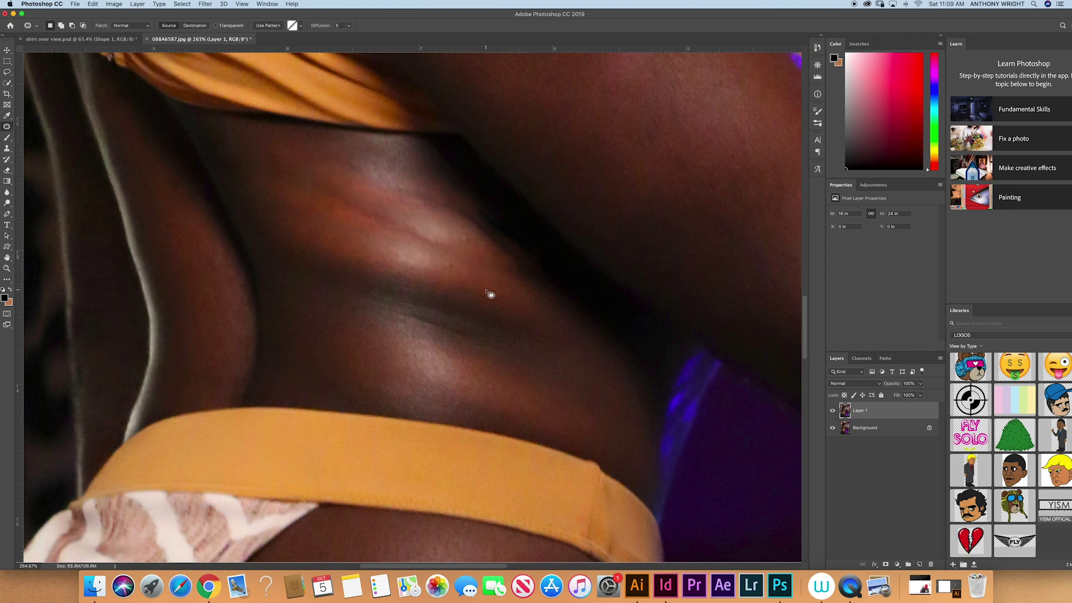
mouse_move(522, 256)
left_mouse_down()
mouse_move(470, 212)
mouse_move(469, 230)
mouse_move(529, 273)
mouse_move(445, 211)
left_mouse_up()
key("ctrl+d")
mouse_move(526, 268)
left_mouse_down()
mouse_move(467, 229)
mouse_move(528, 275)
mouse_move(526, 267)
left_mouse_up()
left_click_drag(521, 269, 532, 310)
key("ctrl+d")
Step: Outline the lower waist crease with the Patch tool and replace it with the lighter skin above it
mouse_move(512, 320)
left_mouse_down()
mouse_move(309, 243)
mouse_move(292, 259)
mouse_move(299, 302)
mouse_move(390, 337)
mouse_move(506, 366)
mouse_move(543, 350)
mouse_move(525, 334)
left_mouse_up()
scroll(526, 336, "left", 3)
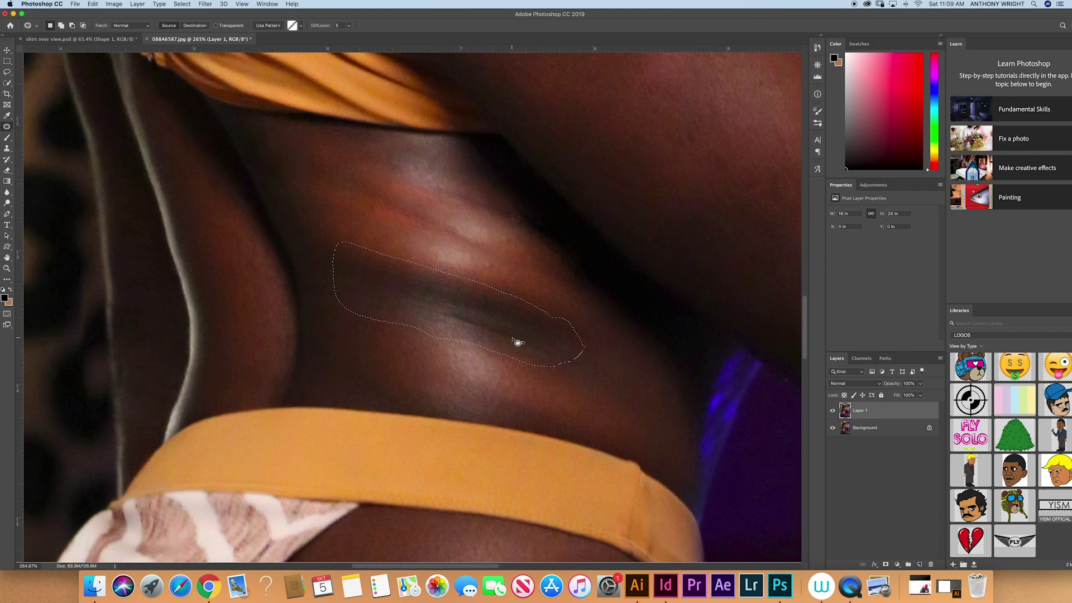
scroll(524, 340, "right", 2)
left_click_drag(506, 348, 501, 290)
key("ctrl+d")
Step: Patch the remaining dark areas around the arm-side end of the lower crease with neighbouring skin
mouse_move(562, 330)
left_mouse_down()
mouse_move(515, 296)
mouse_move(453, 281)
mouse_move(523, 324)
mouse_move(514, 338)
mouse_move(457, 330)
mouse_move(445, 345)
mouse_move(465, 366)
mouse_move(560, 369)
mouse_move(566, 339)
mouse_move(483, 286)
left_mouse_up()
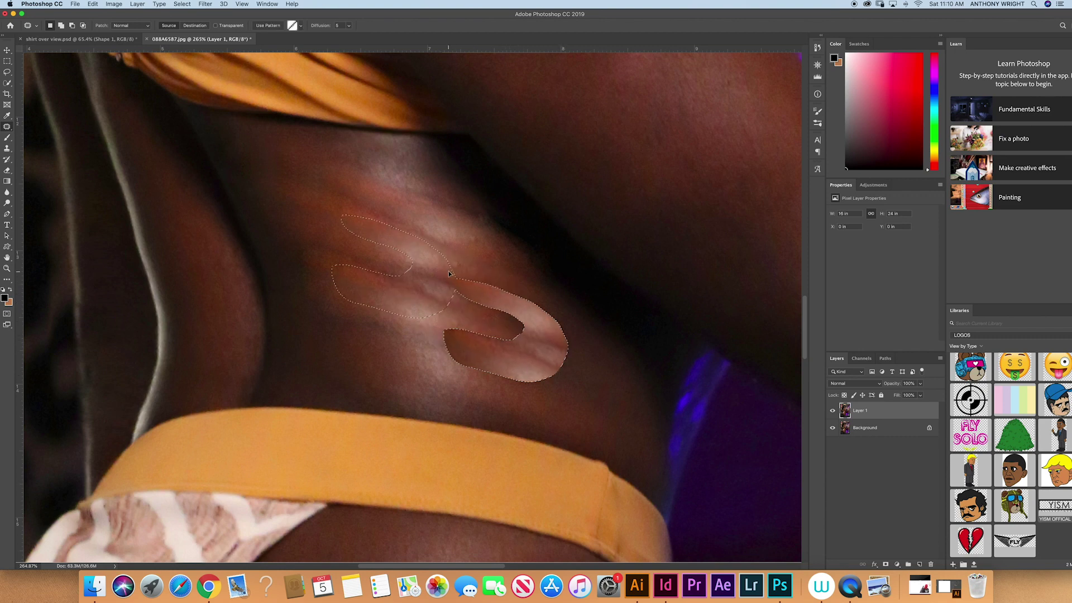
key("ctrl+d")
mouse_move(581, 349)
left_mouse_down()
mouse_move(536, 323)
mouse_move(511, 340)
mouse_move(560, 372)
mouse_move(580, 356)
mouse_move(575, 415)
left_mouse_up()
key("super+d")
Step: Patch the blotchy spots left on the arm side of the lower waist with smooth skin
scroll(570, 401, "down", 2)
scroll(573, 406, "down", 5)
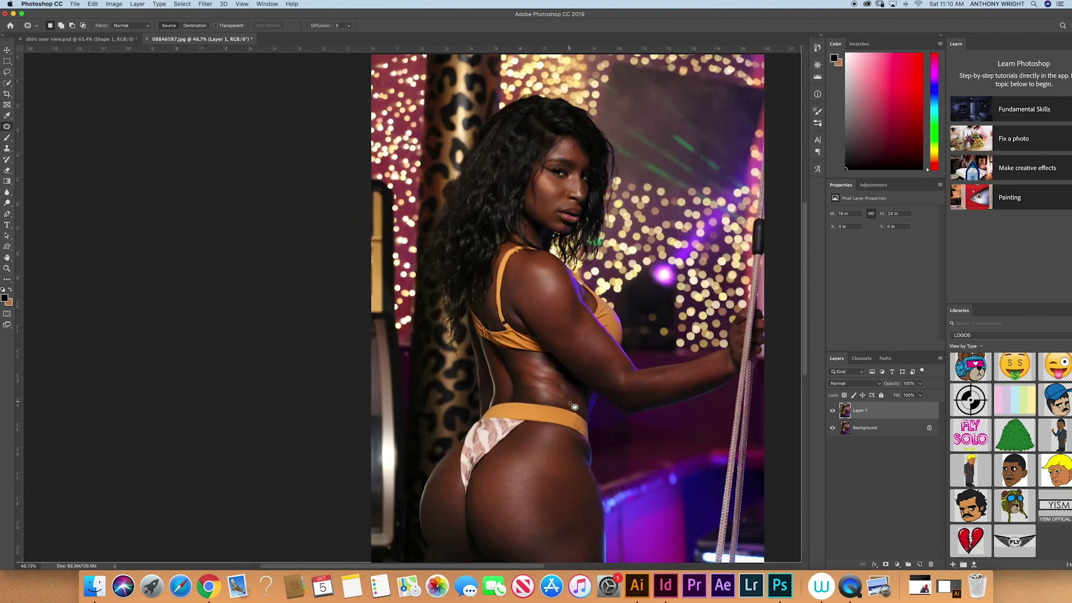
scroll(530, 352, "up", 4)
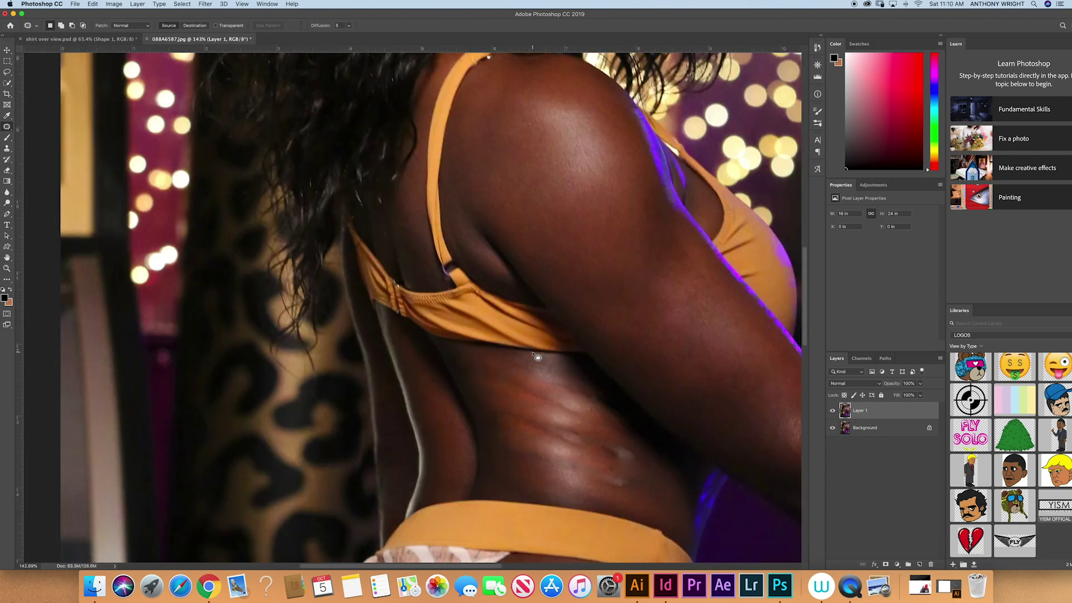
scroll(621, 460, "up", 1)
scroll(621, 460, "right", 4)
scroll(620, 460, "down", 1)
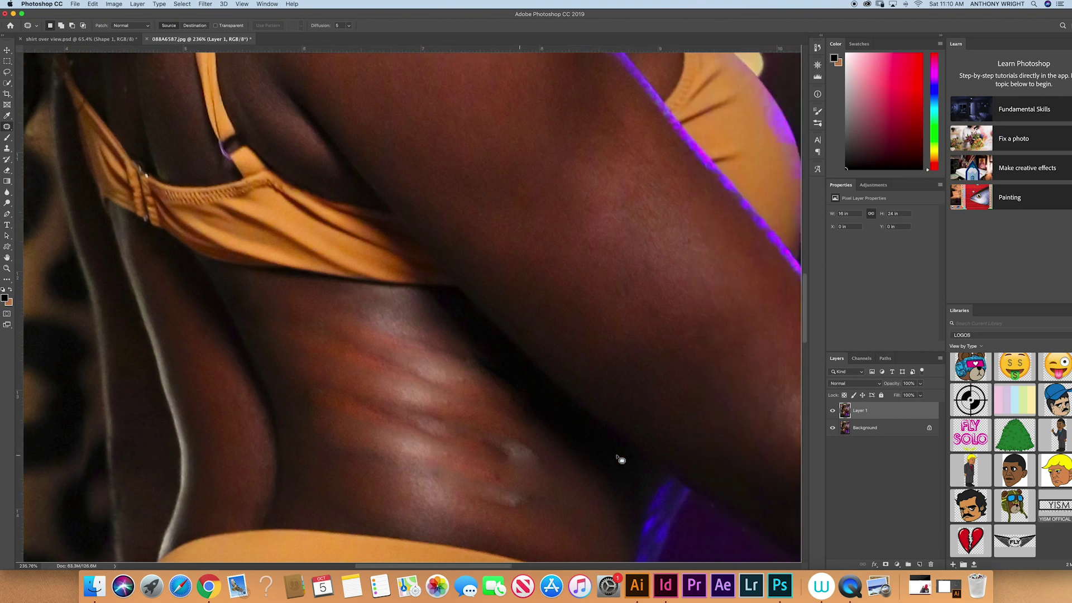
mouse_move(521, 409)
left_mouse_down()
mouse_move(471, 402)
mouse_move(529, 433)
mouse_move(528, 419)
mouse_move(529, 440)
mouse_move(483, 400)
mouse_move(478, 437)
mouse_move(546, 471)
left_mouse_up()
left_click(537, 460)
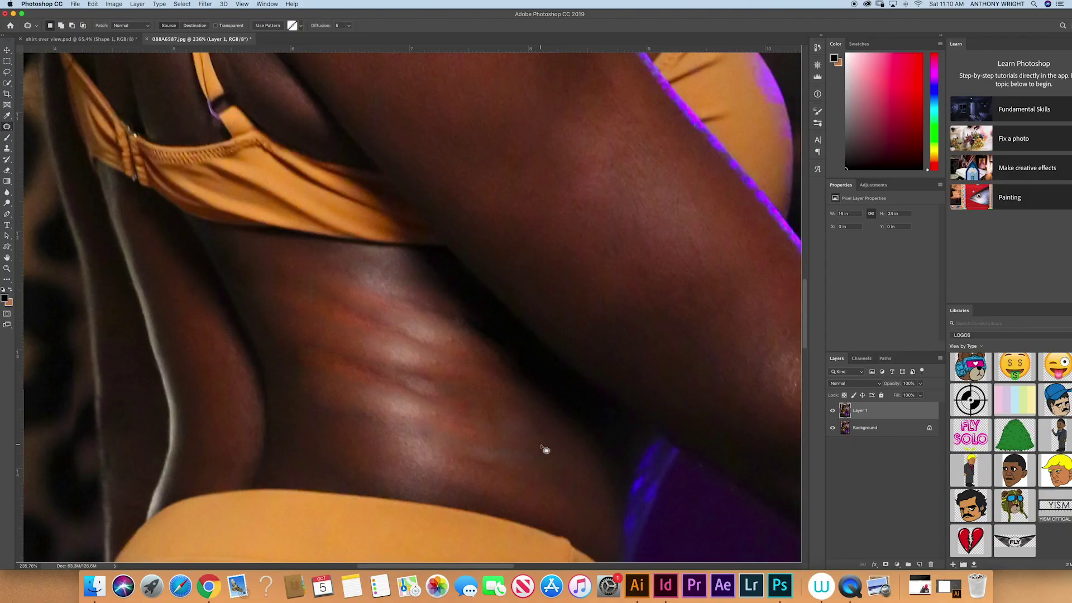
left_click(541, 446)
Step: Patch the remaining streaks across the middle of the waist with surrounding skin and fit the whole photo in view
mouse_move(364, 353)
left_mouse_down()
mouse_move(299, 348)
mouse_move(394, 386)
left_mouse_up()
left_click_drag(456, 404, 437, 368)
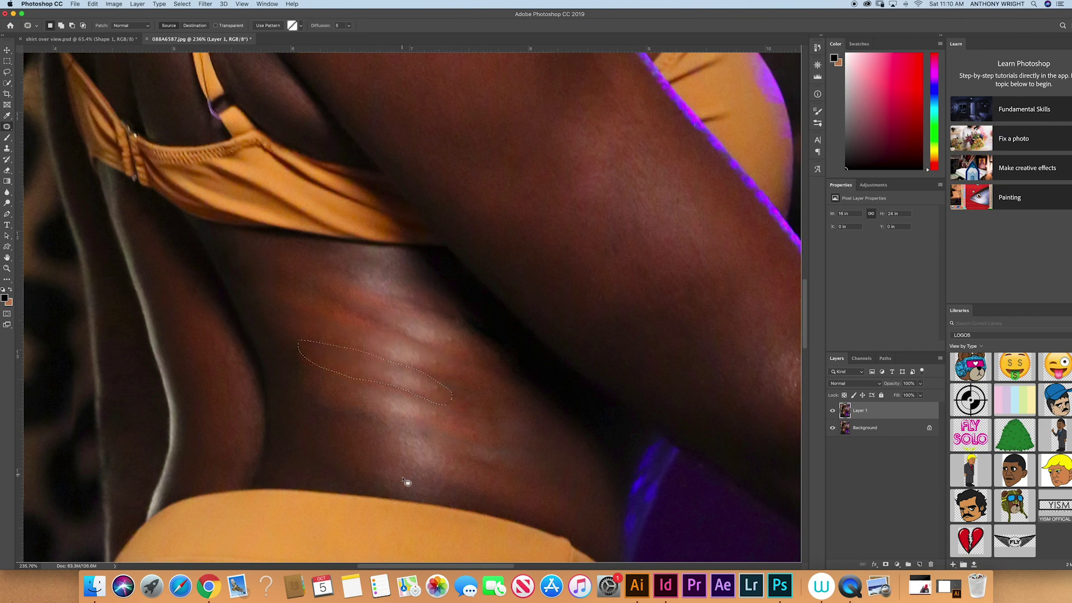
left_click(420, 322)
mouse_move(423, 349)
left_mouse_down()
mouse_move(392, 326)
mouse_move(456, 343)
left_mouse_up()
key("super+d")
mouse_move(438, 436)
left_mouse_down()
mouse_move(449, 408)
mouse_move(473, 419)
left_mouse_up()
key("super+d")
key("super+0")
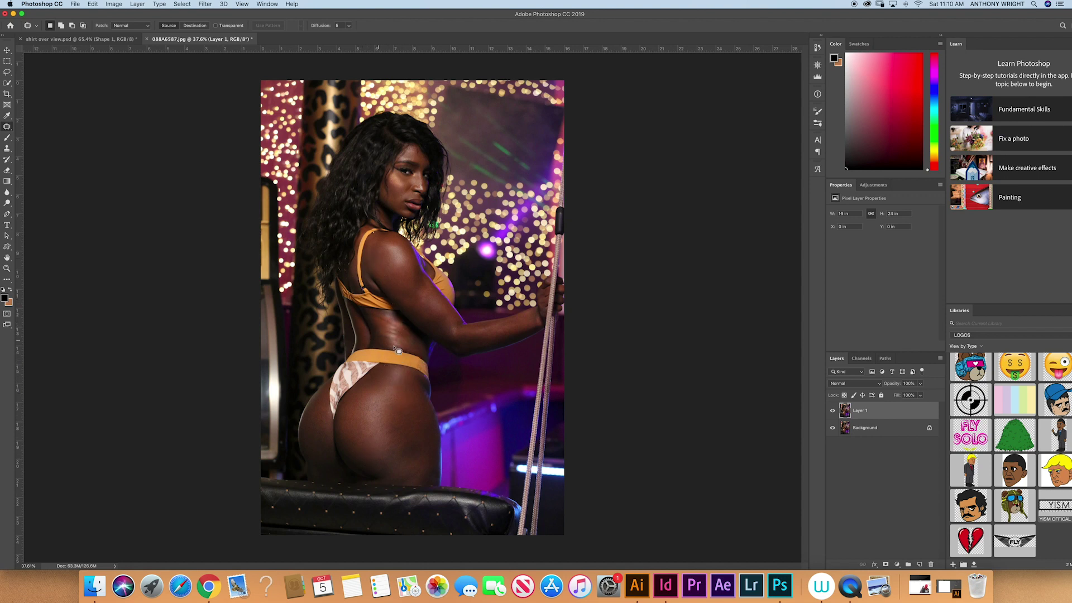
Step: Duplicate Layer 1 twice, naming the lower copy "color" and the upper copy "texture"
scroll(398, 345, "up", 5)
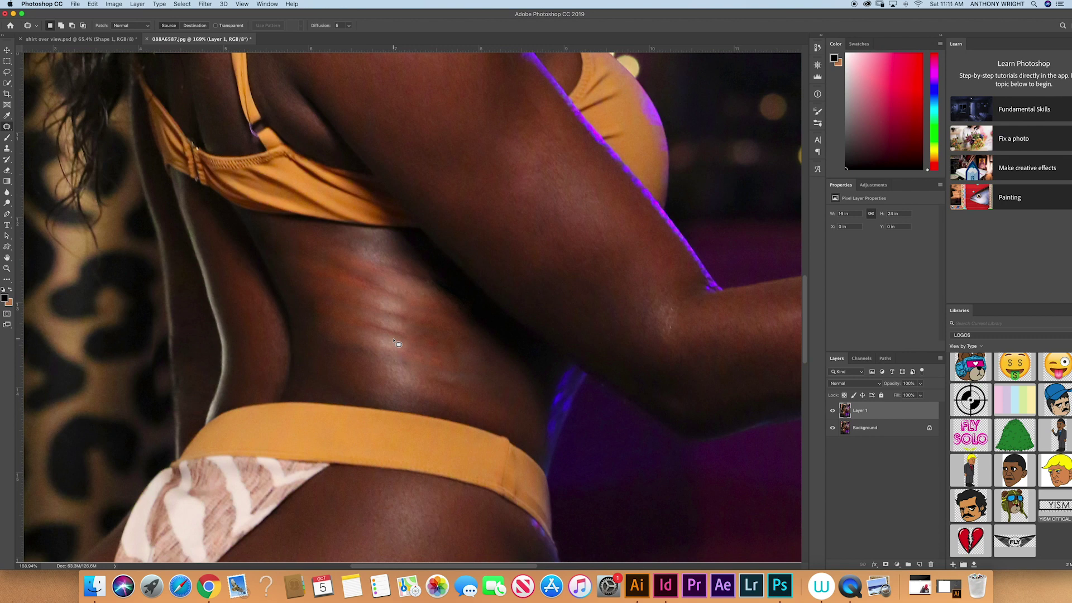
key("super+j")
key("super+j")
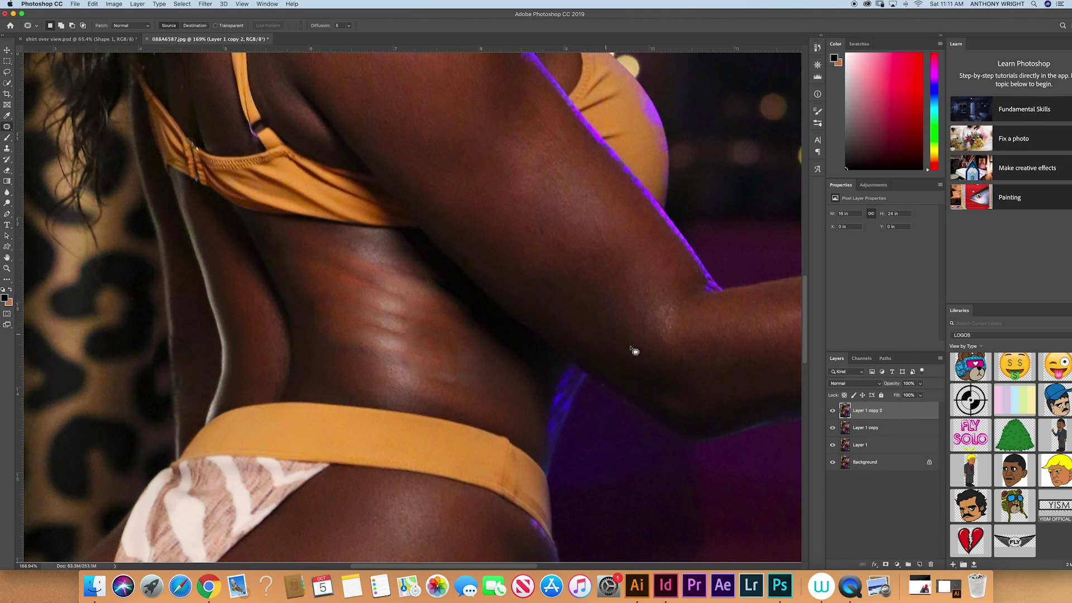
double_click(872, 428)
type("cc")
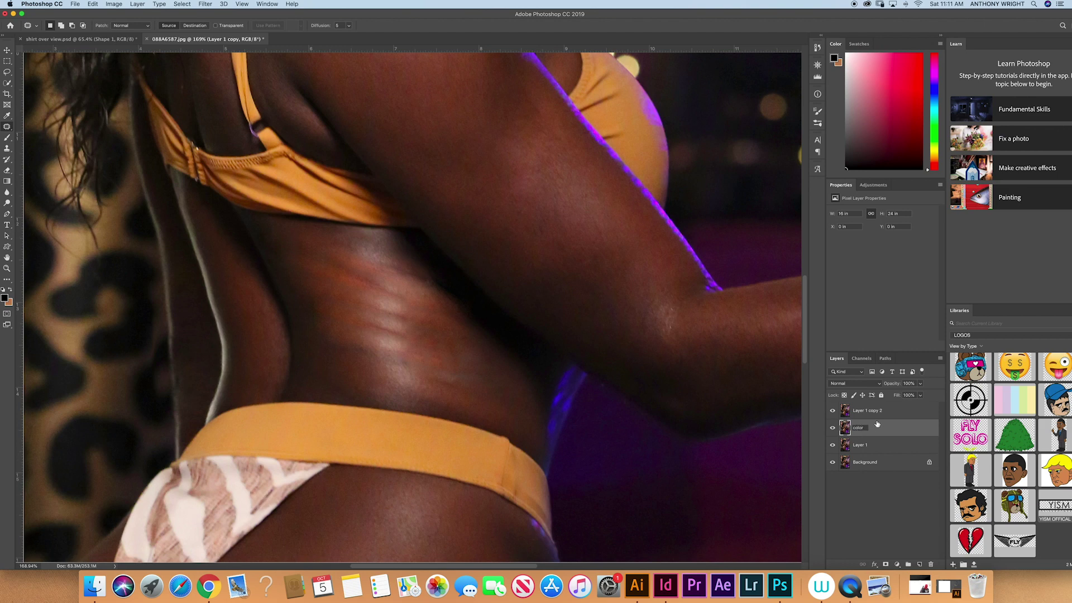
double_click(871, 410)
key("BackSpace")
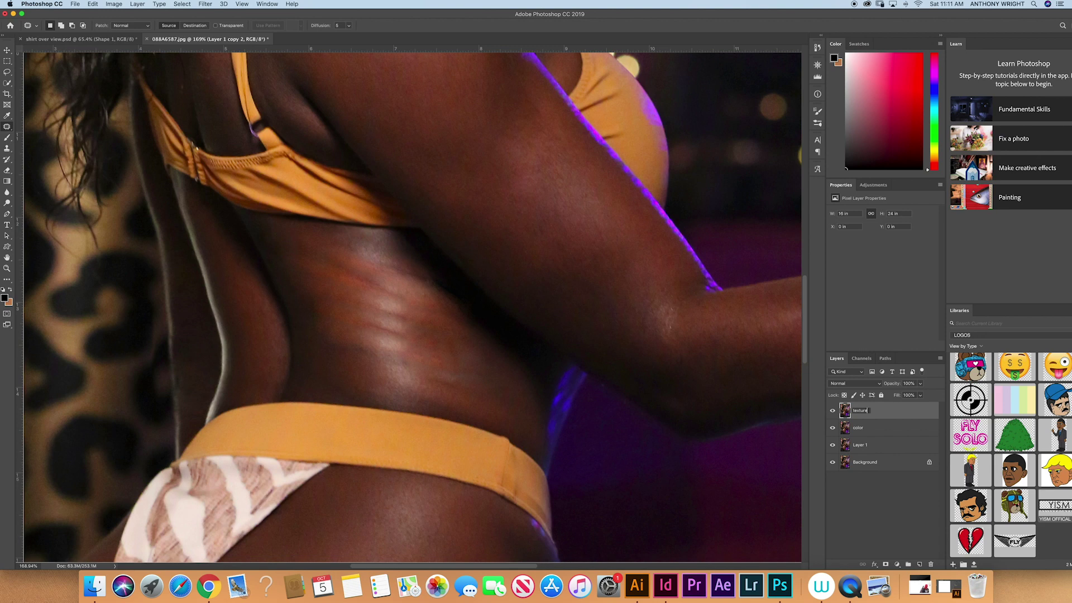
key("Return")
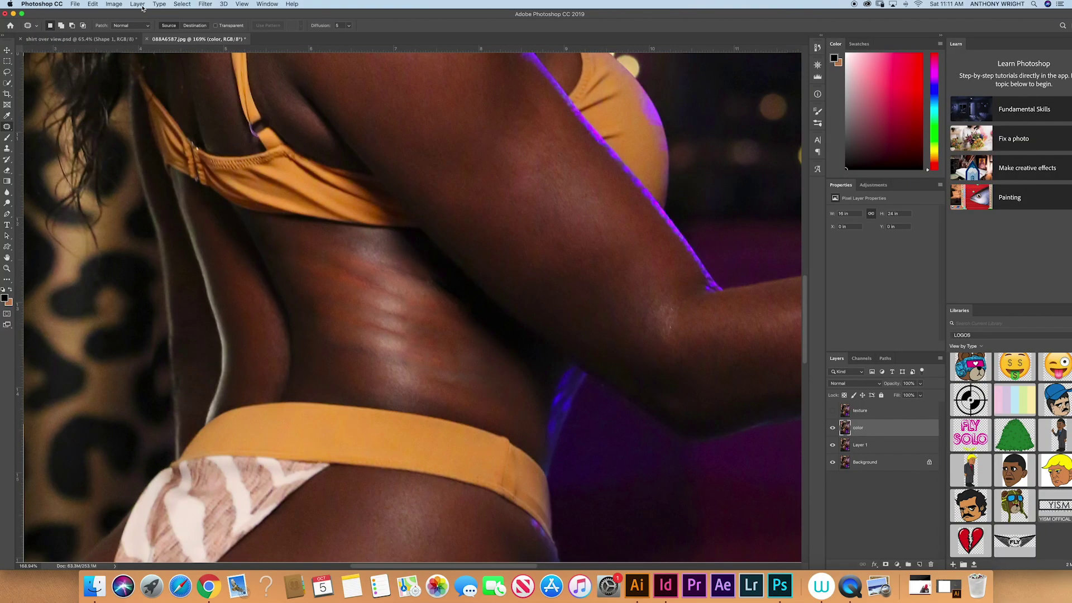
left_click(140, 5)
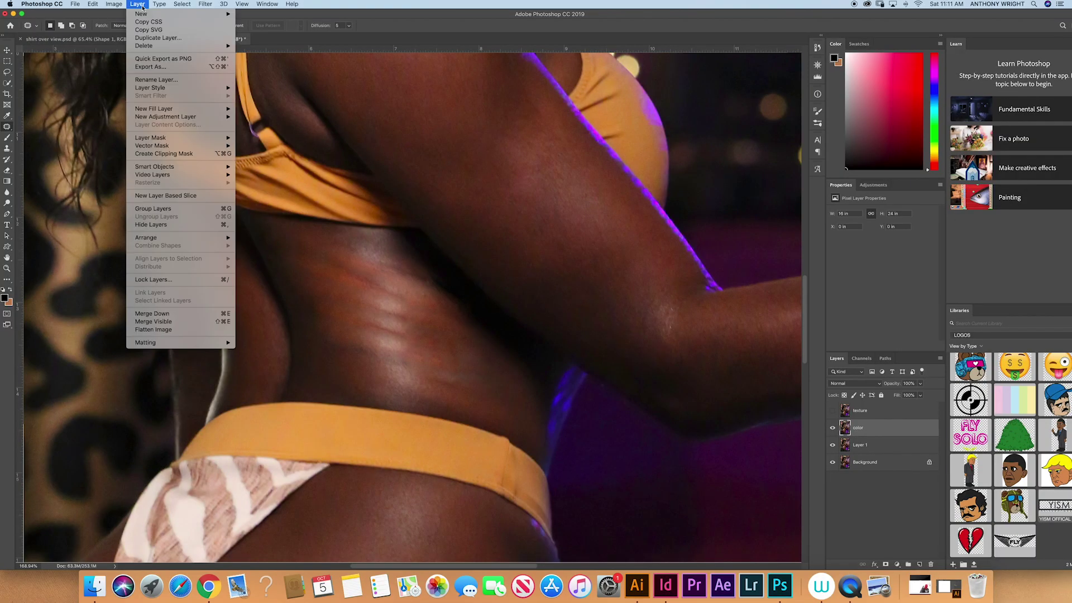
mouse_move(174, 4)
mouse_move(116, 4)
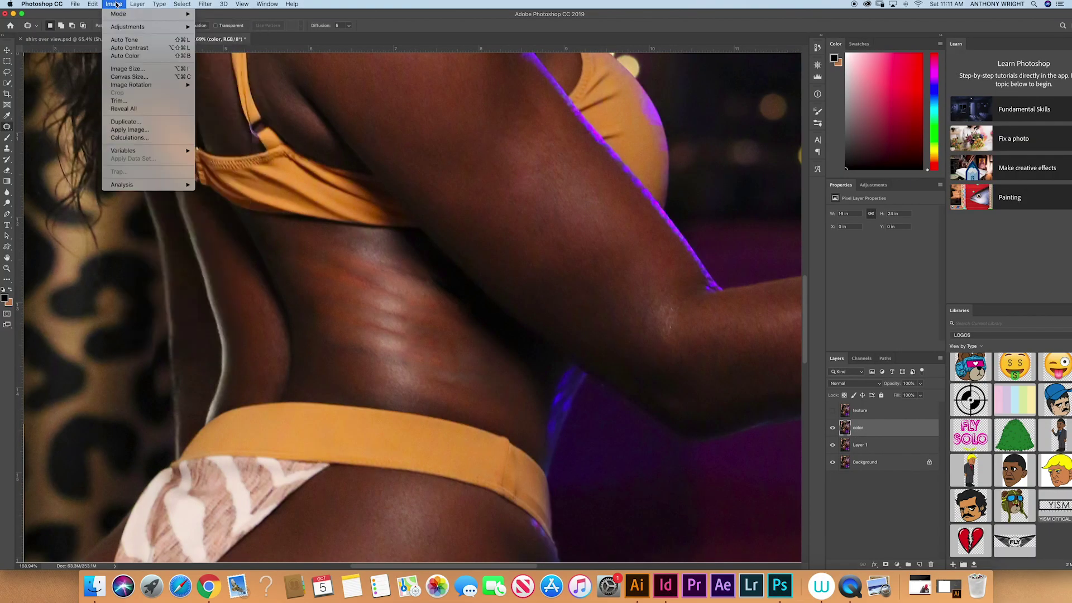
key("Escape")
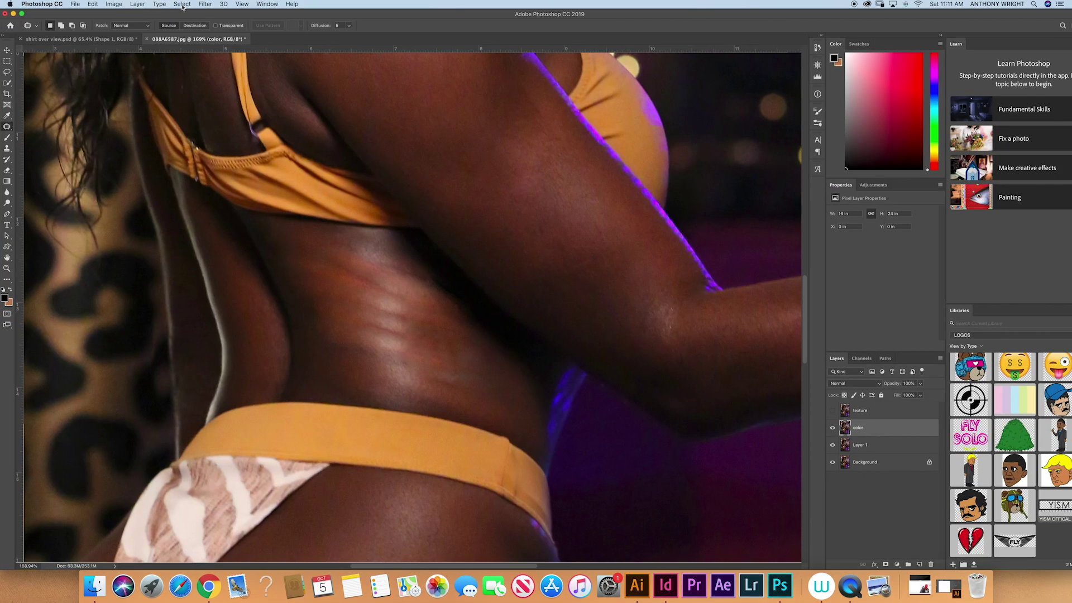
Step: Apply the Dust & Scratches filter to the color layer with a radius of 13 pixels and a threshold of 0
left_click(206, 4)
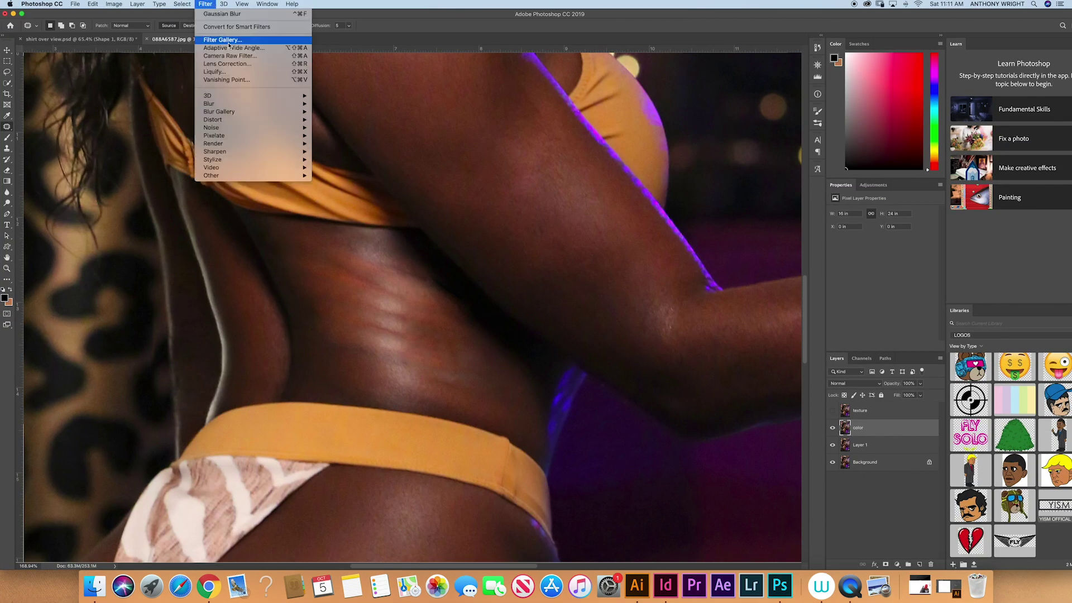
mouse_move(296, 128)
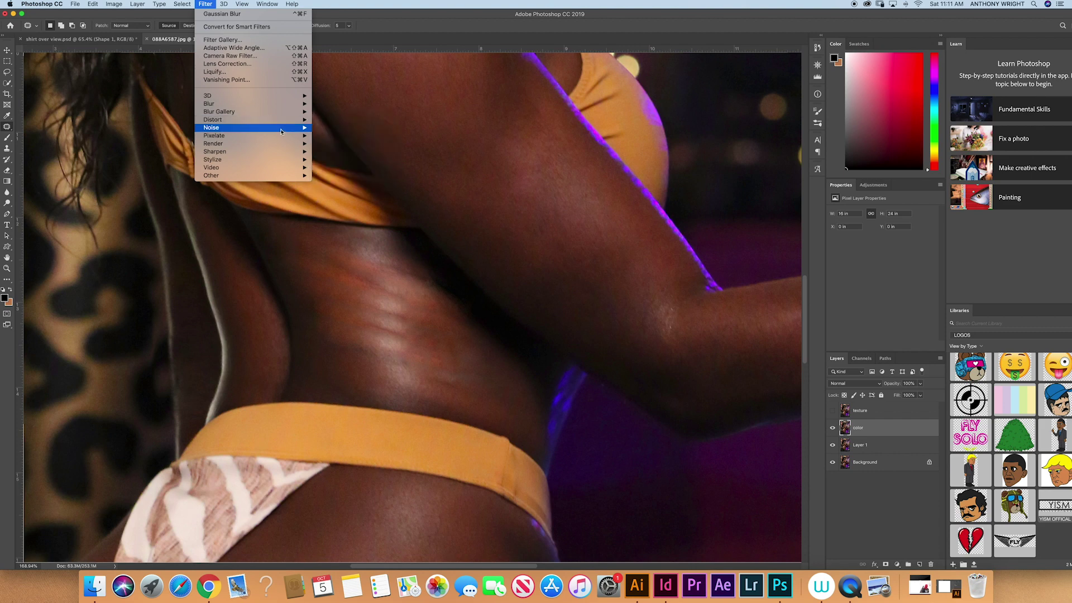
left_click(354, 144)
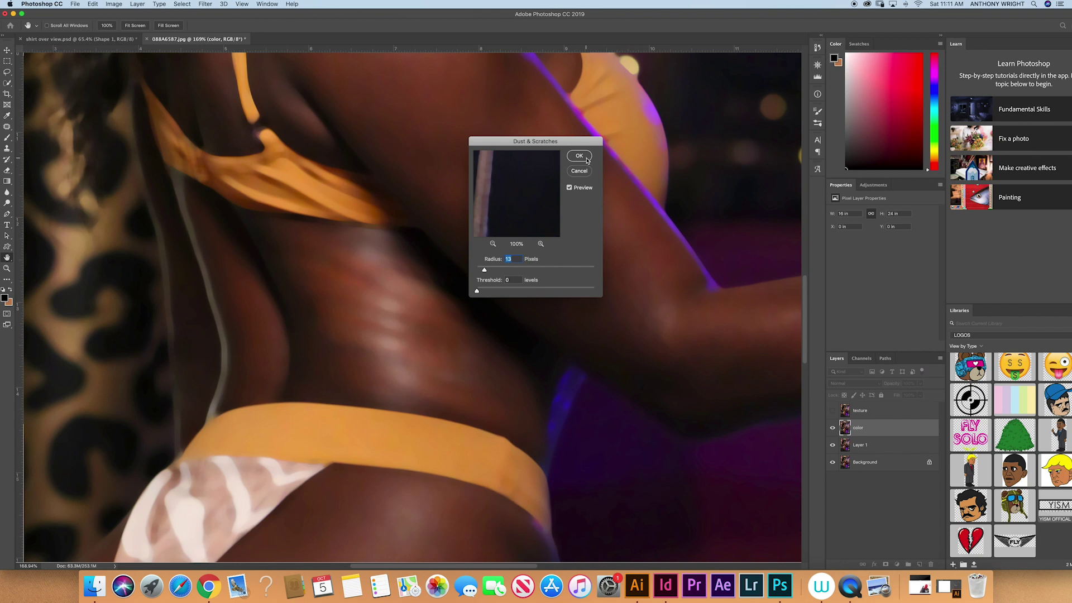
left_click(587, 160)
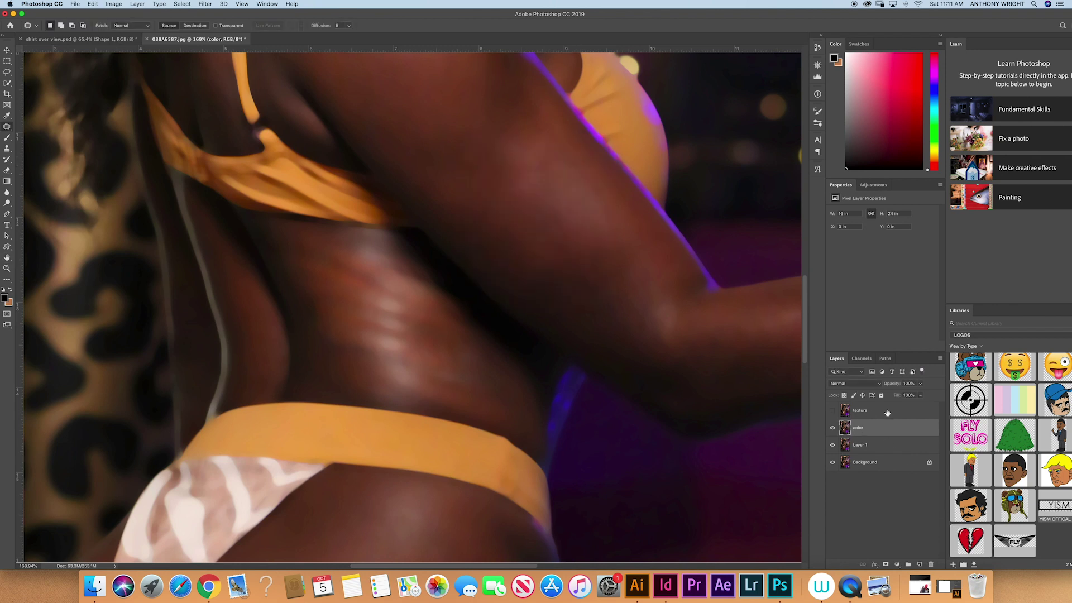
Step: Show the texture layer and run Apply Image on it using the inverted color layer, Add blending, 100% opacity, scale 2 and offset 0
left_click(864, 412)
left_click(833, 411)
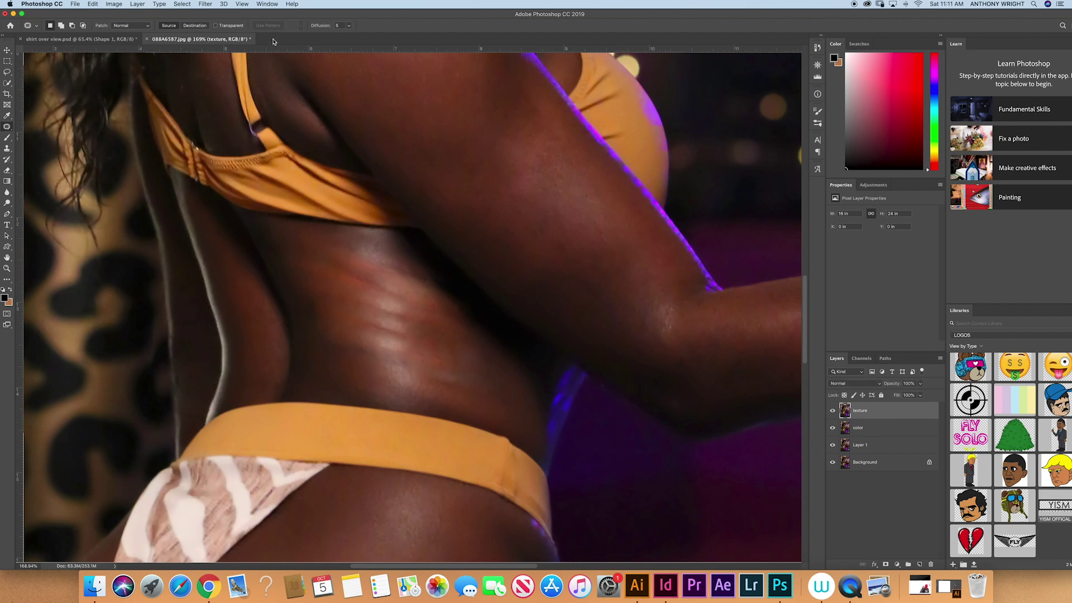
left_click(109, 4)
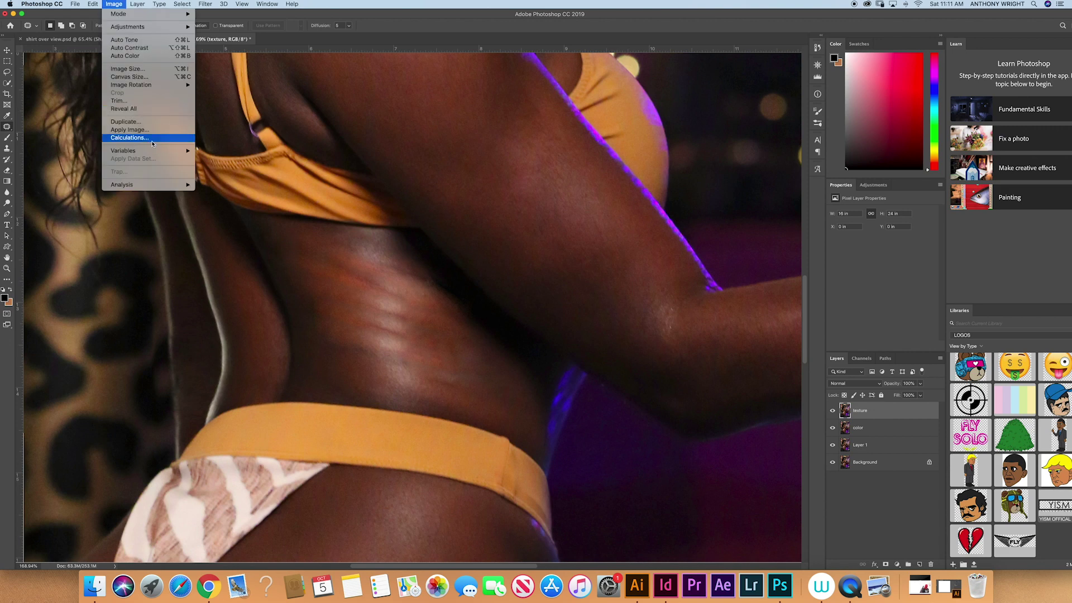
left_click(128, 130)
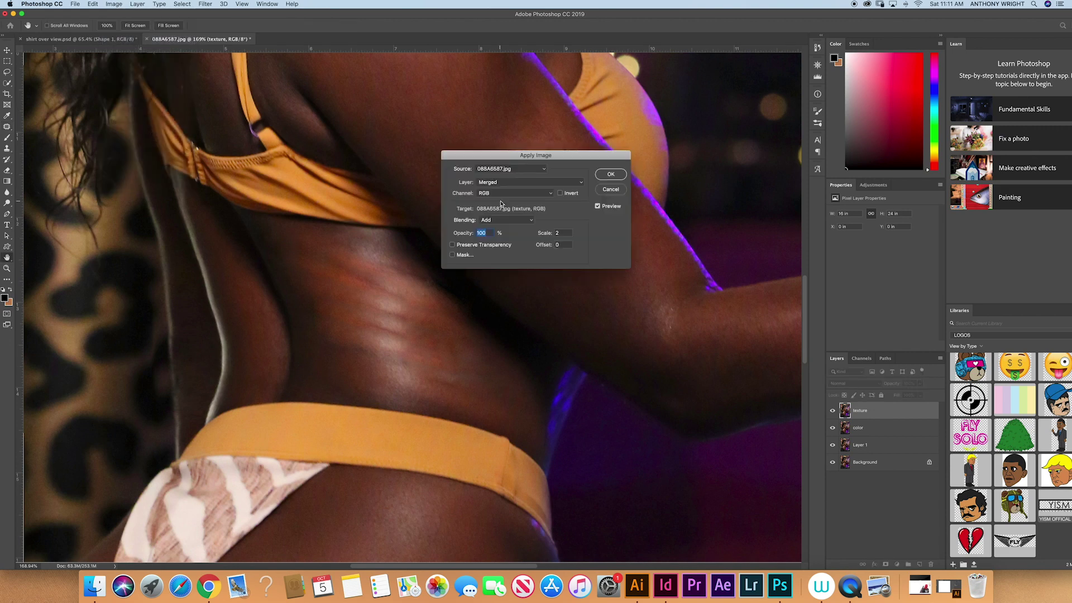
left_click(509, 185)
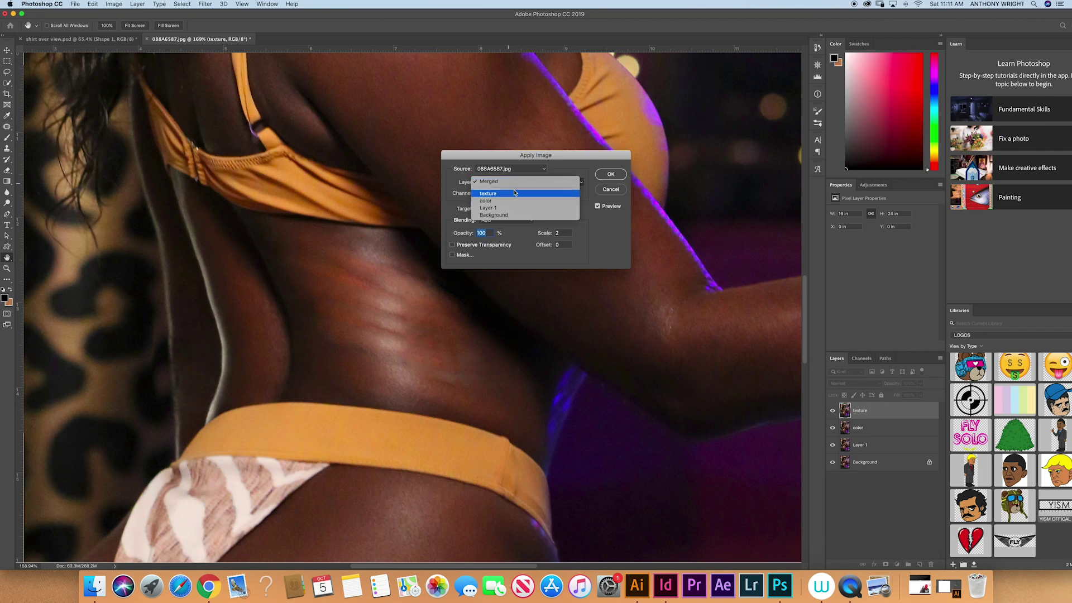
left_click(503, 201)
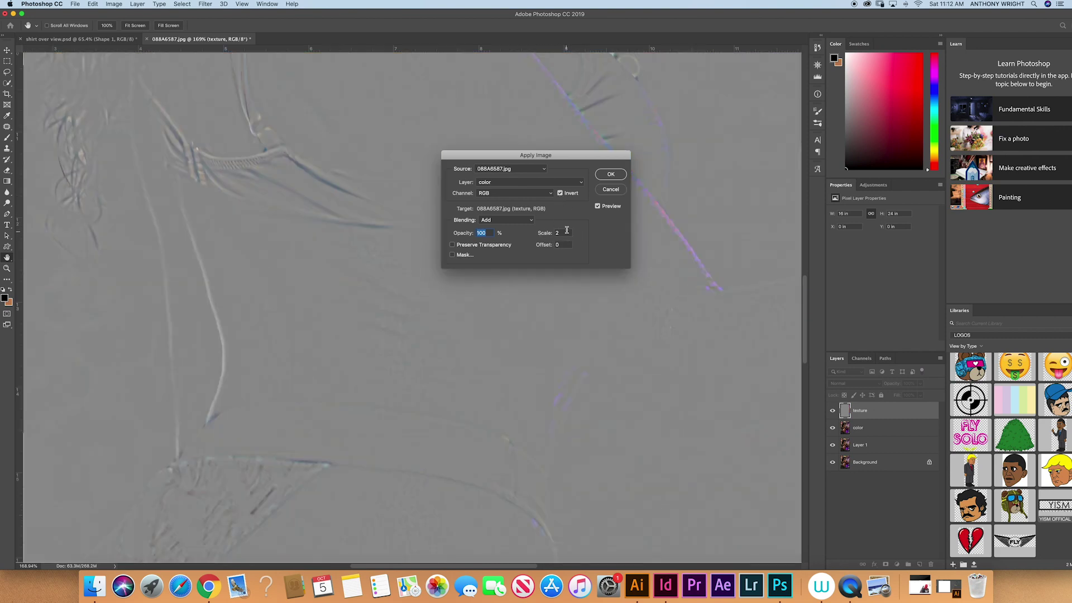
left_click(507, 220)
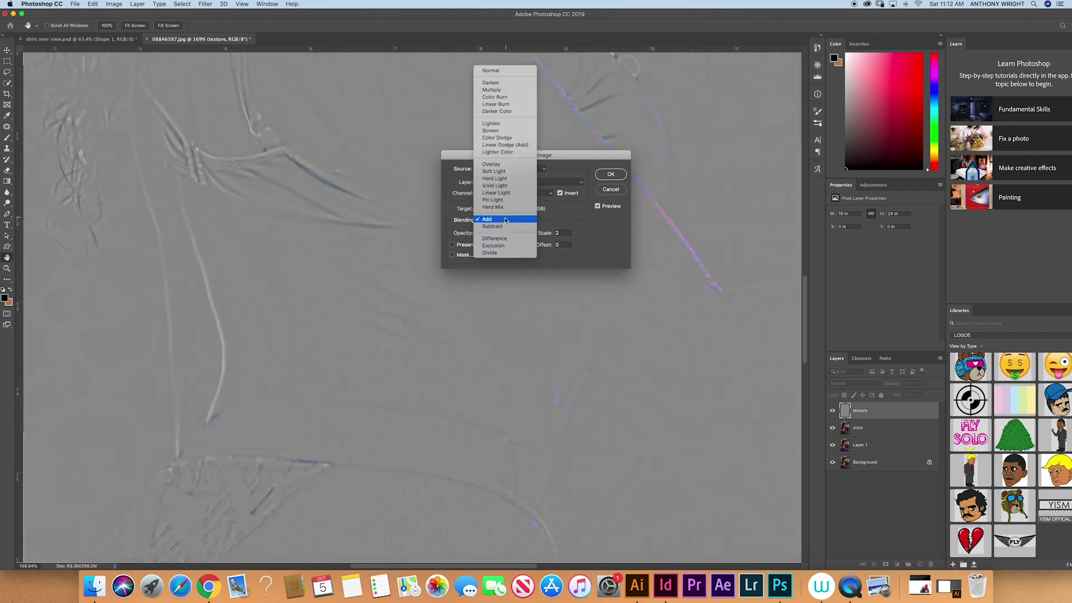
left_click(506, 221)
left_click(610, 174)
Step: Set the texture layer's blend mode to Linear Light
key("j")
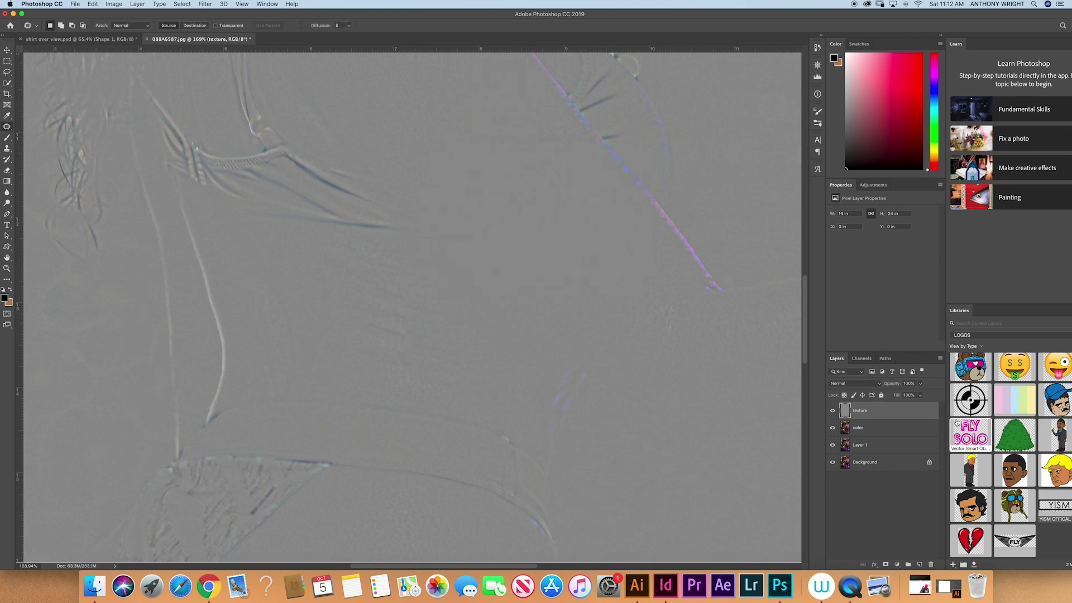
left_click(861, 385)
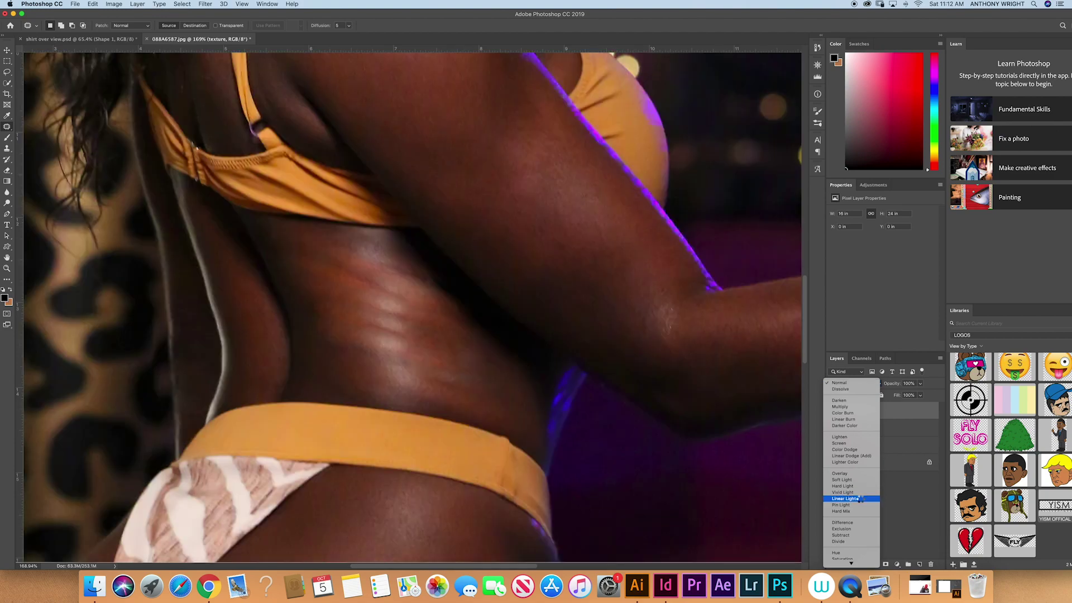
left_click(860, 498)
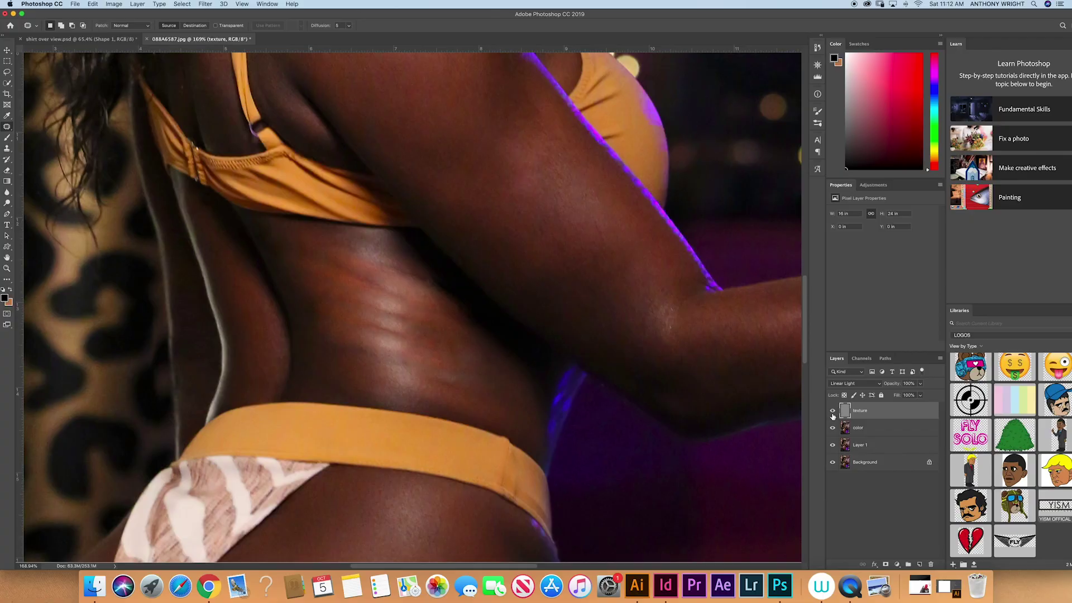
Step: Hide Layer 1 and Background, and view the texture and color layers separately and combined
left_click(833, 413)
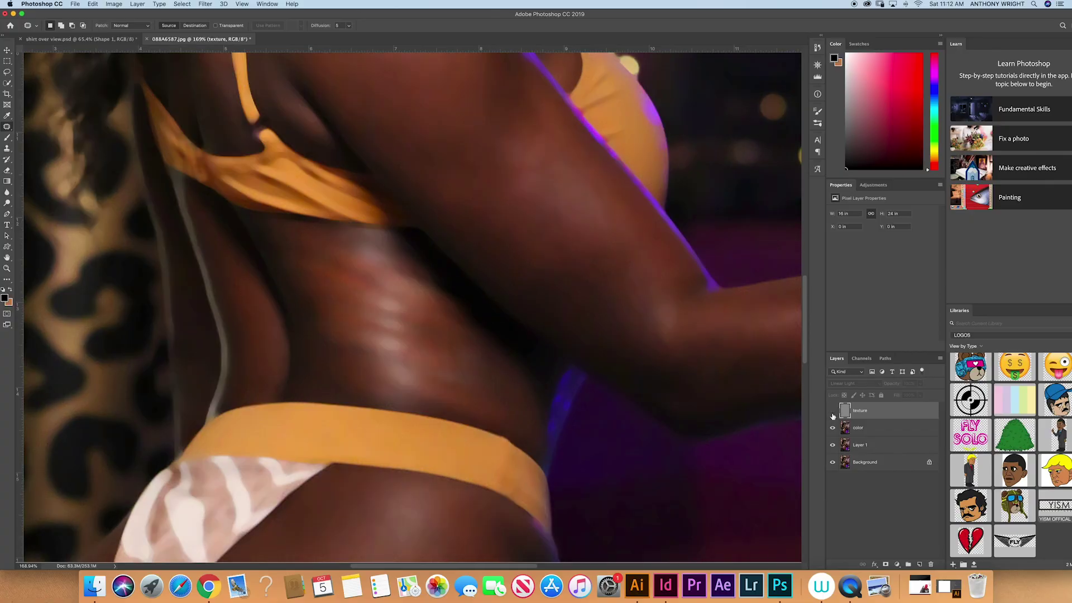
left_click(832, 427)
left_click(832, 445)
left_click(833, 463)
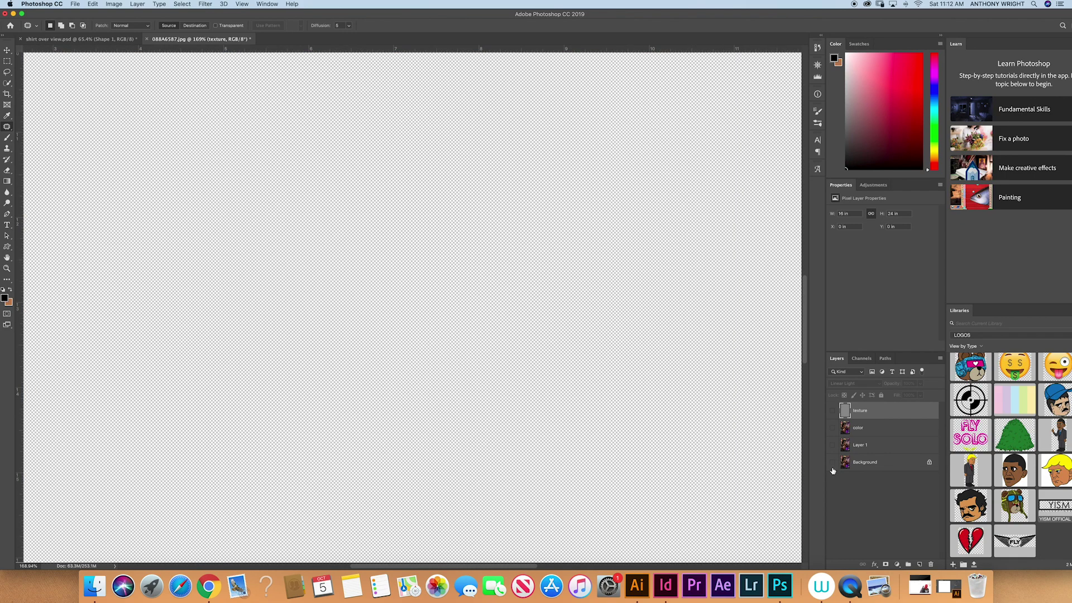
left_click(832, 411)
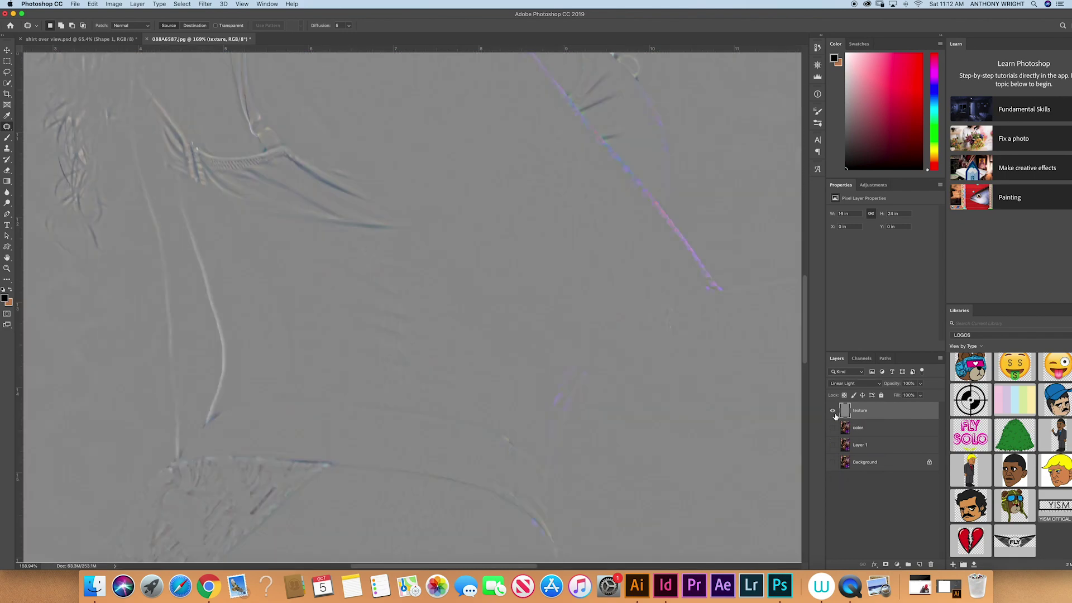
left_click(832, 412)
left_click(832, 428)
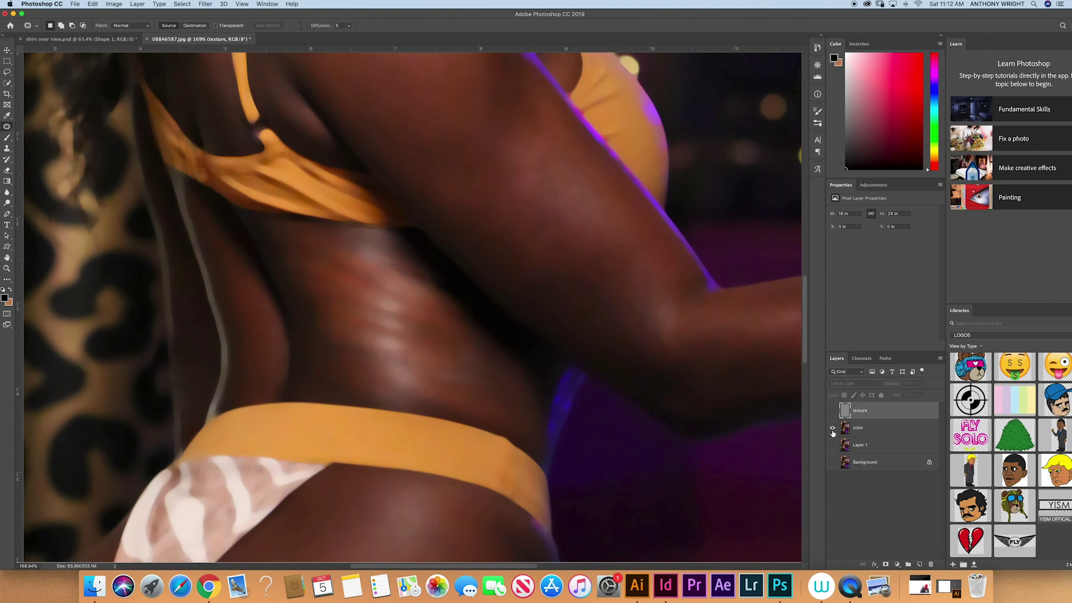
left_click(833, 411)
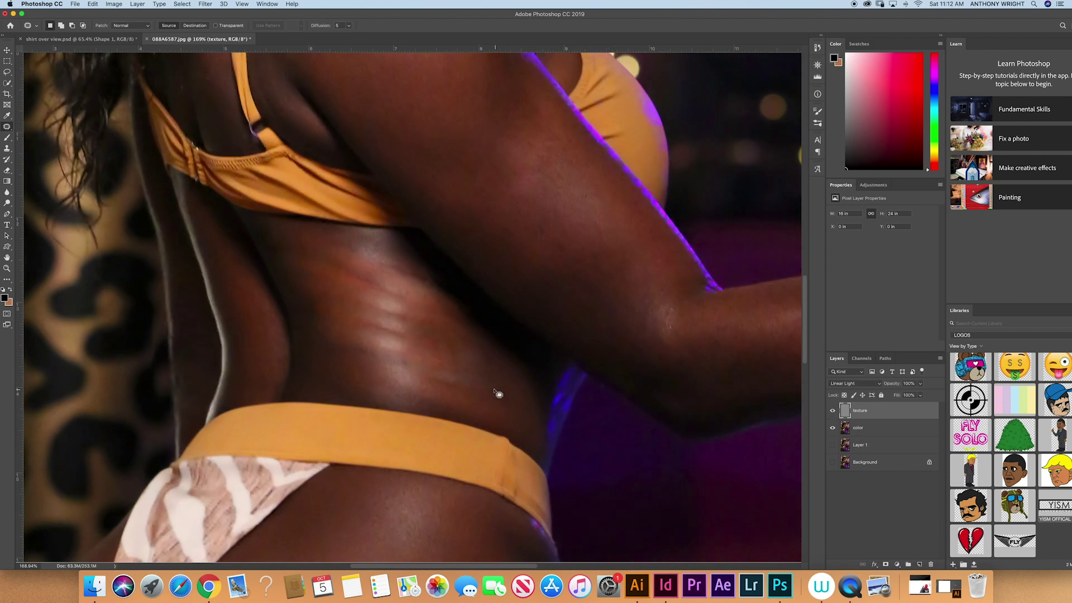
Step: Hide the texture layer, outline the streaked middle of the waist, and apply a 3.0-pixel Gaussian Blur to it on the color layer
left_click(833, 411)
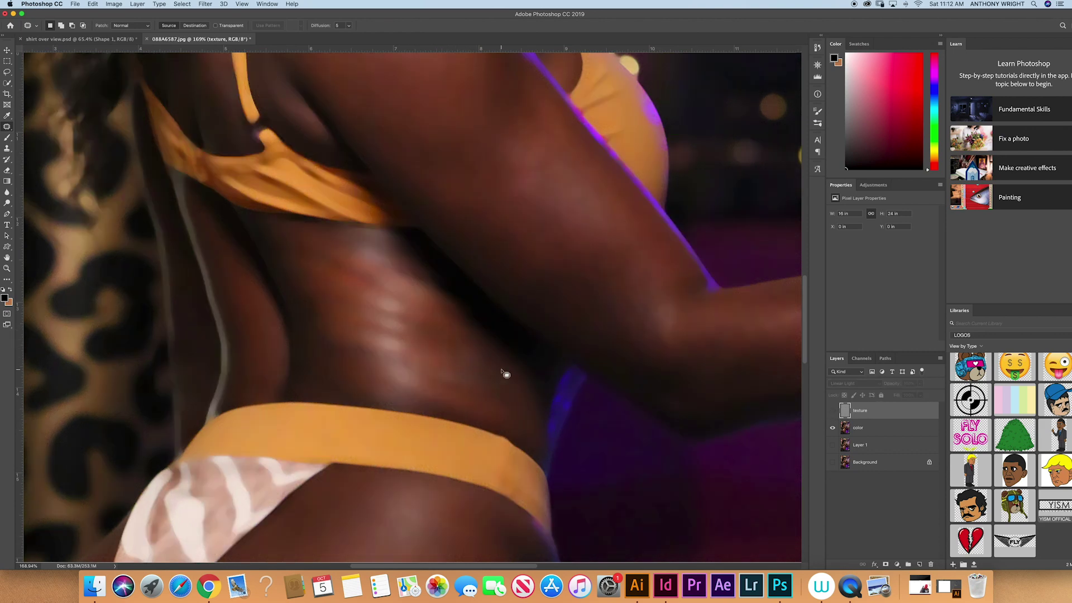
mouse_move(504, 366)
left_mouse_down()
mouse_move(426, 284)
mouse_move(355, 243)
mouse_move(305, 237)
mouse_move(285, 264)
mouse_move(331, 373)
mouse_move(403, 406)
mouse_move(502, 399)
left_mouse_up()
left_click(182, 4)
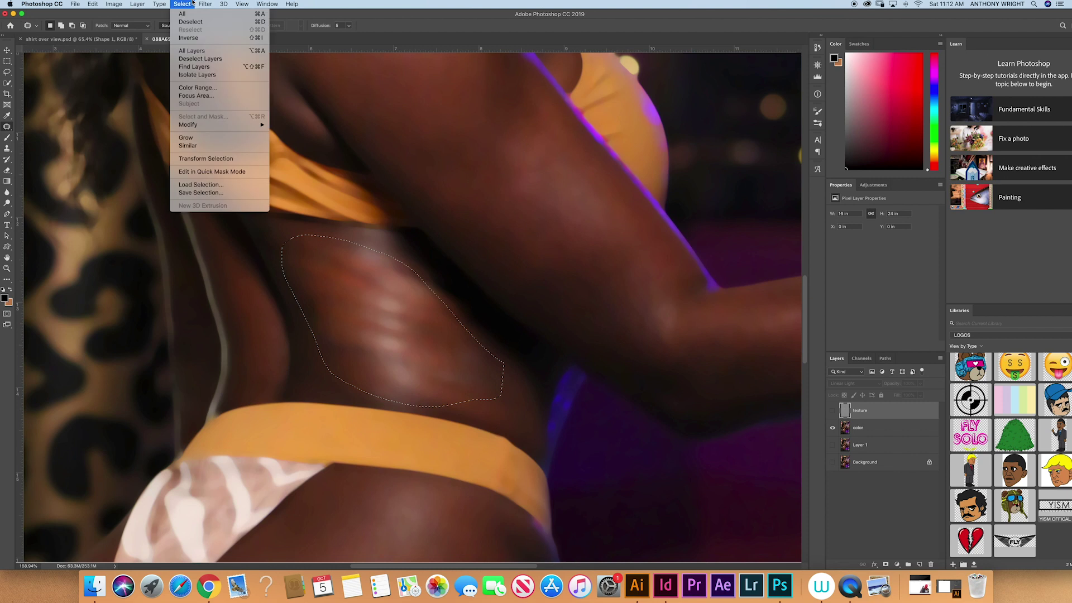
left_click(876, 434)
left_click(875, 434)
left_click(204, 4)
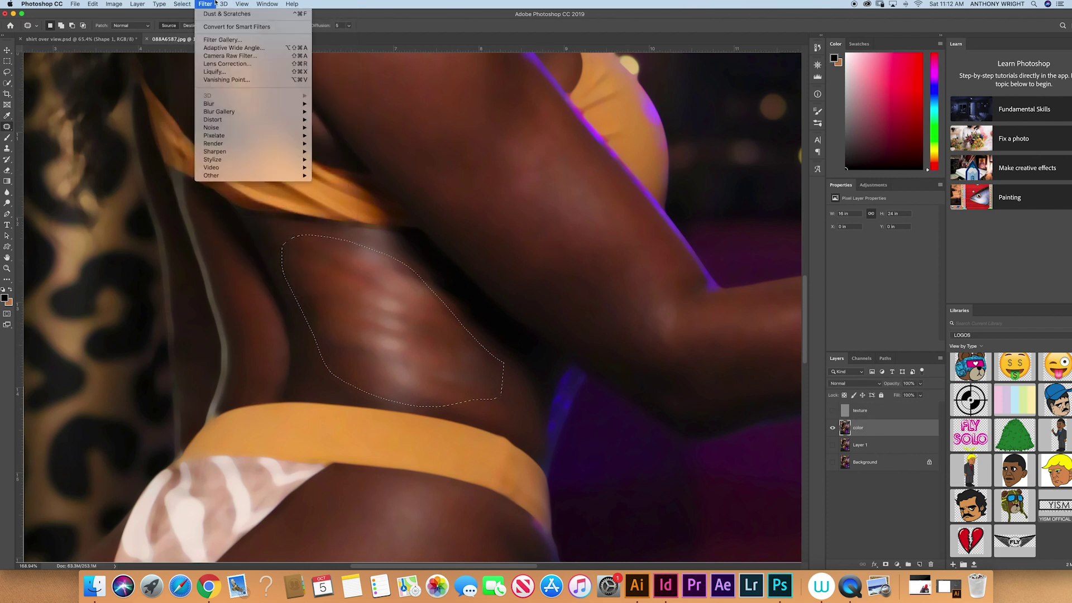
mouse_move(276, 107)
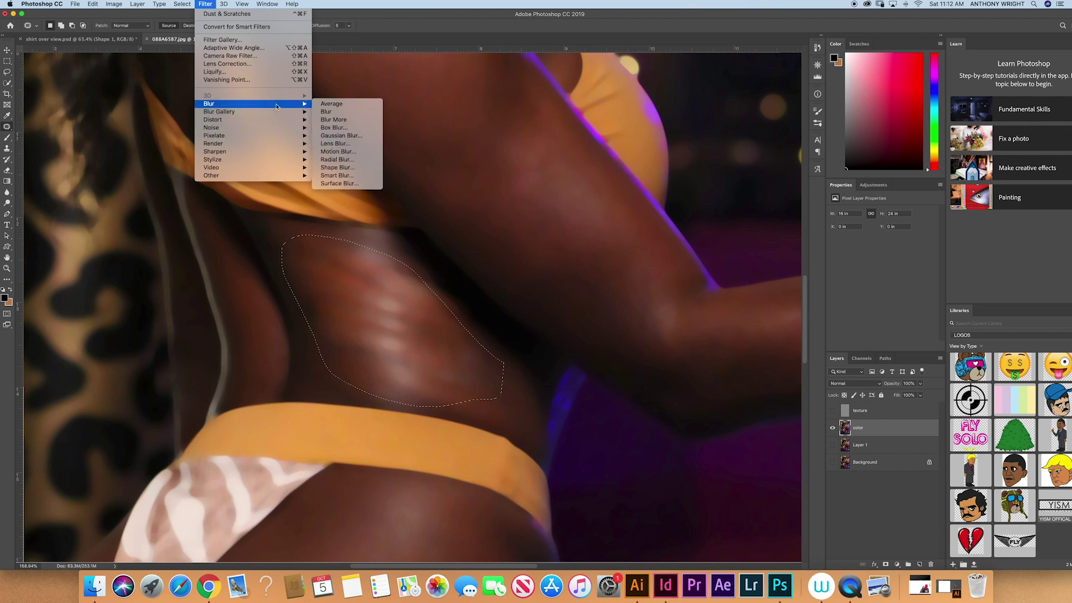
left_click(363, 136)
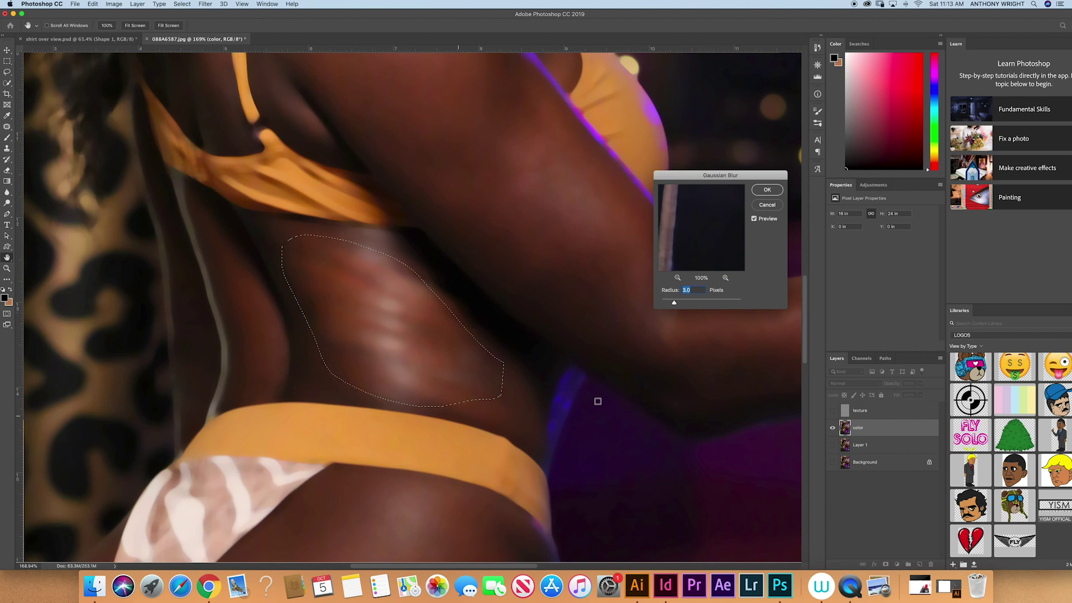
left_click(762, 191)
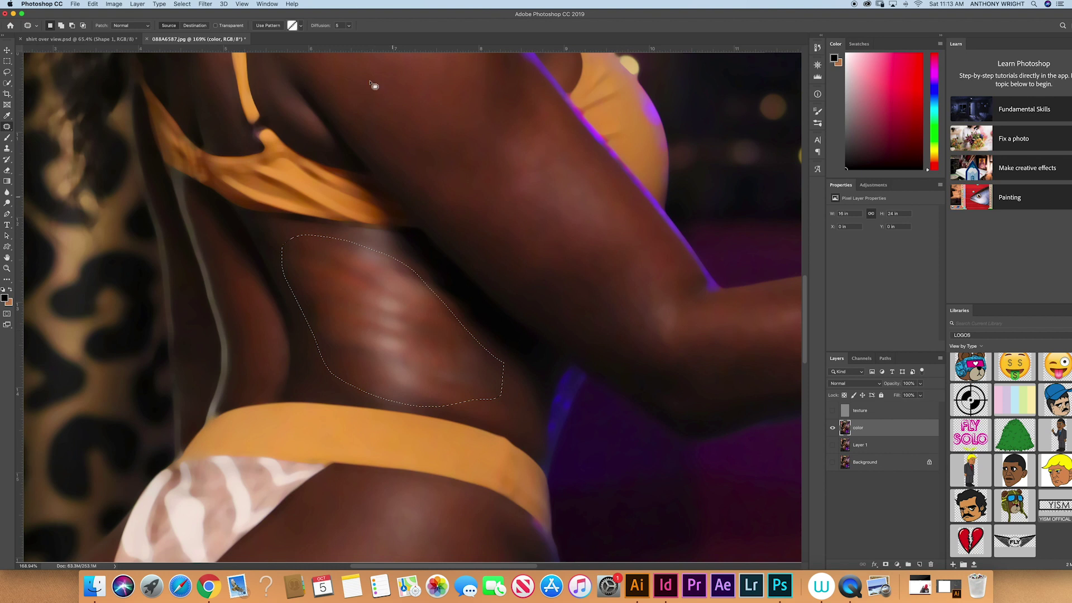
Step: Repeat the Gaussian Blur on the waist selection until the streaks blend smoothly, and deselect the area
left_click(206, 4)
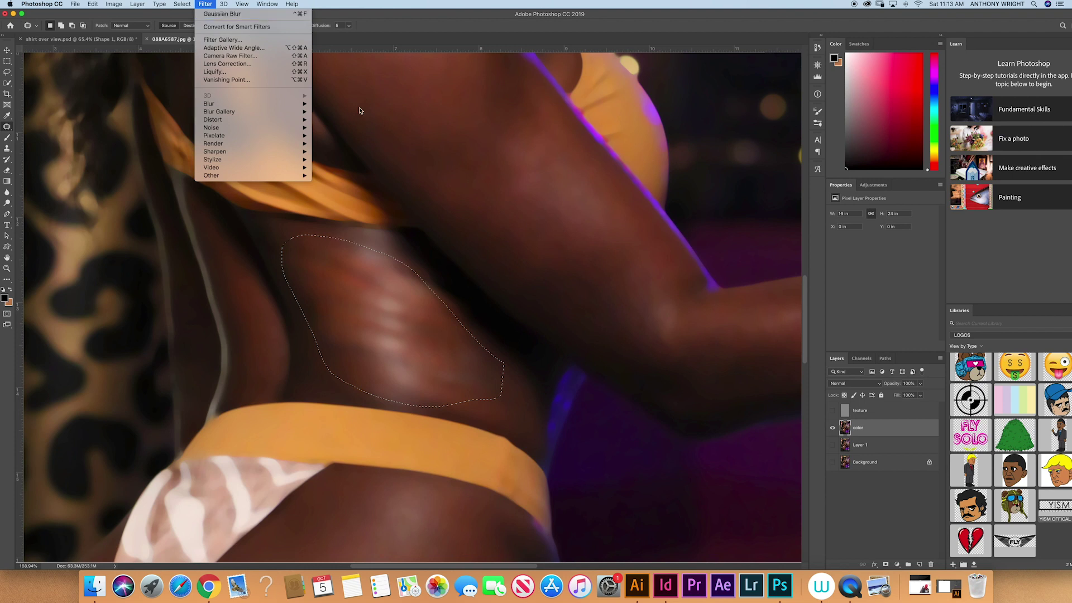
left_click(382, 14)
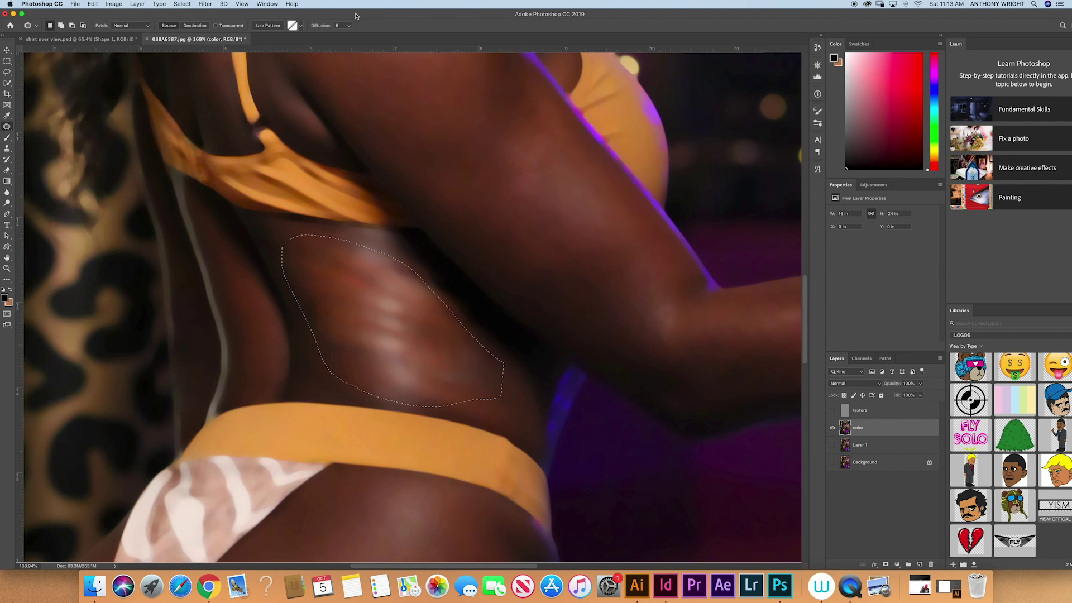
key("super+alt+f")
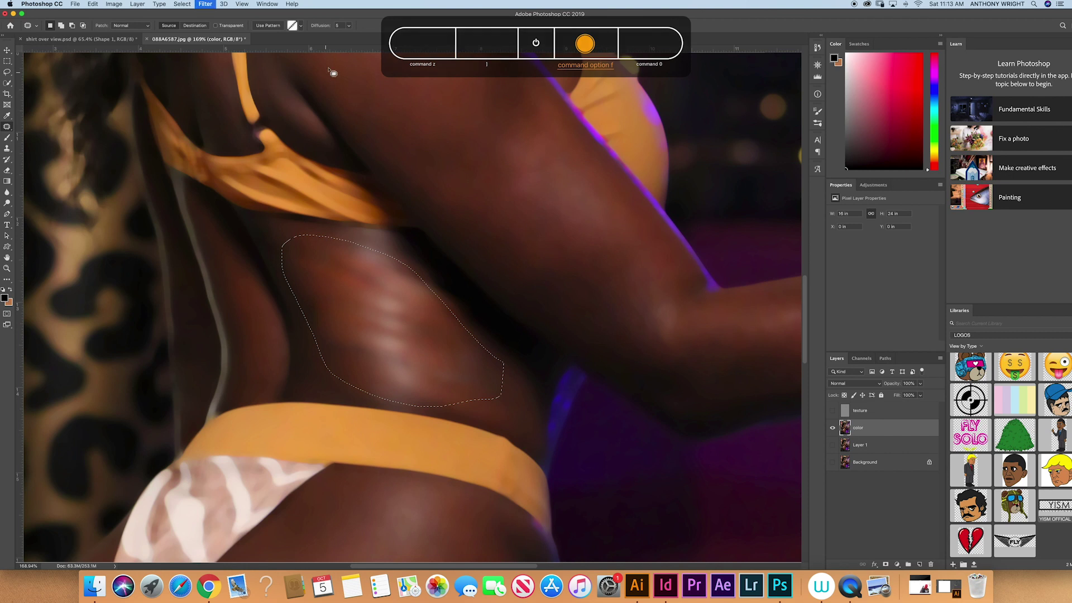
key("super+alt+f")
key("super+alt+f")
key("super+alt+f")
key("super+alt+f")
key("super+alt+f")
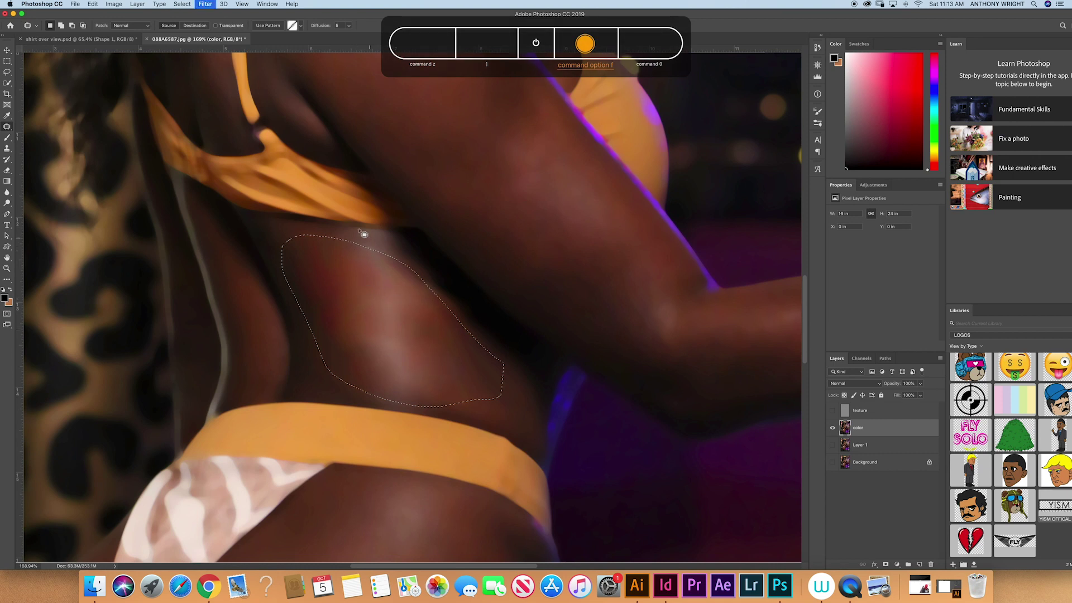
key("super+alt+f")
key("super+alt+f")
key("super+alt+f")
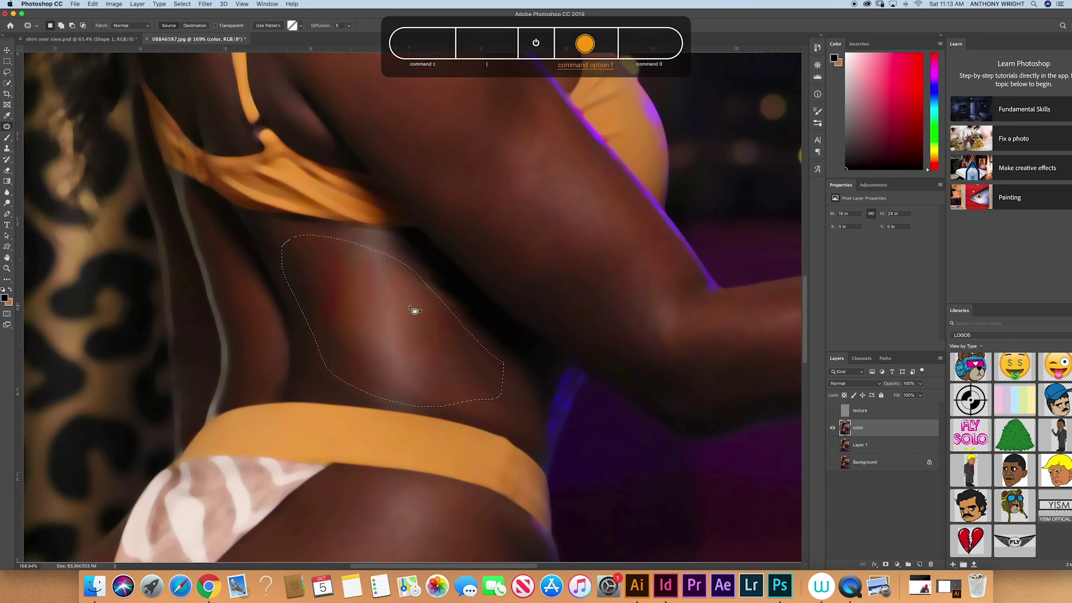
left_click(512, 388)
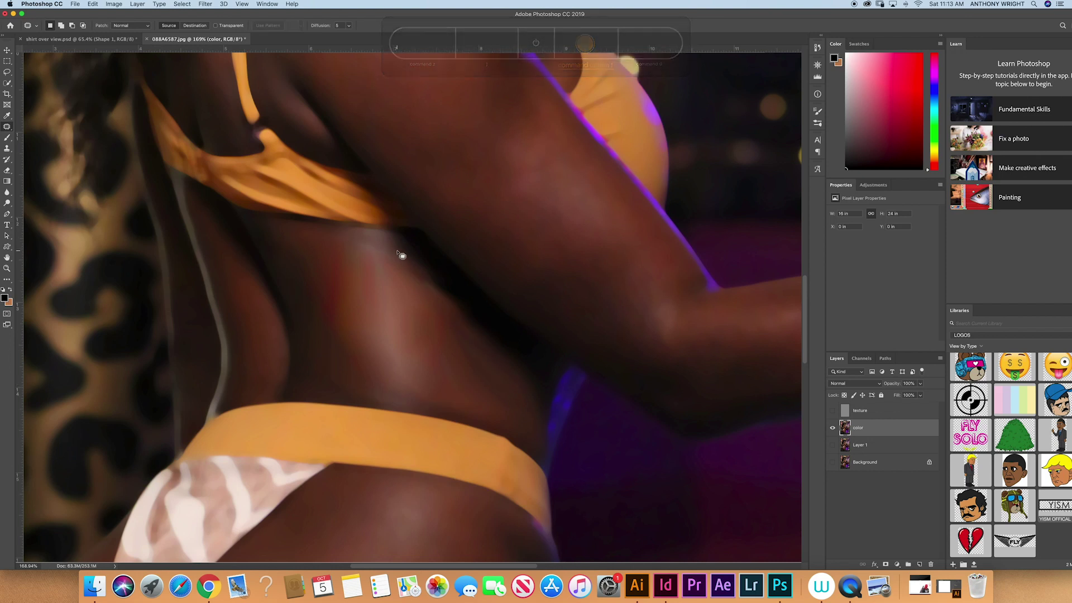
Step: Repeat the blur on separate selections of the upper waist under the strap and the lower waist near the arm, and deselect
mouse_move(401, 255)
left_mouse_down()
mouse_move(307, 228)
mouse_move(289, 266)
mouse_move(319, 344)
mouse_move(400, 369)
left_mouse_up()
key("super+alt+f")
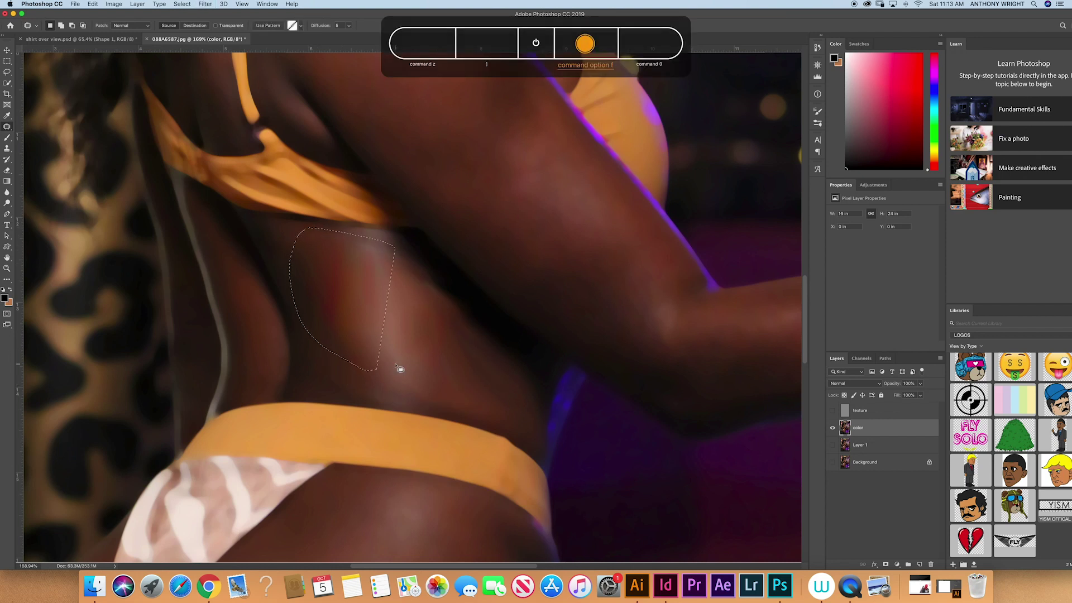
mouse_move(488, 346)
left_mouse_down()
mouse_move(425, 275)
mouse_move(409, 285)
mouse_move(439, 394)
mouse_move(513, 411)
left_mouse_up()
key("super+alt+f")
key("super+alt+f")
left_click(516, 408)
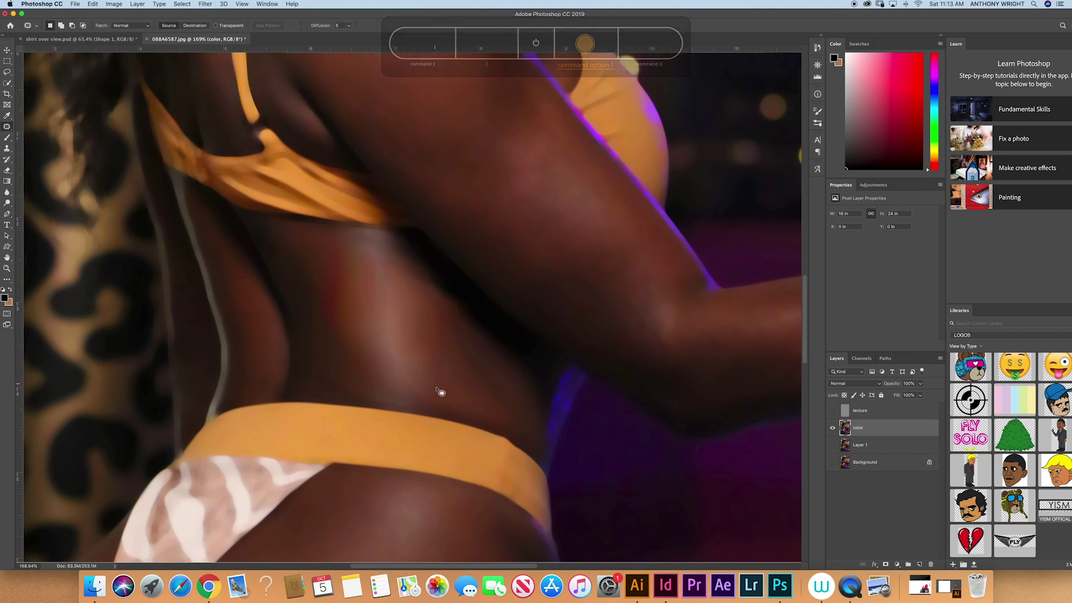
Step: Soften the lower middle of the waist with the same blur and show the texture layer to check the combined skin
mouse_move(390, 369)
left_mouse_down()
mouse_move(353, 389)
mouse_move(463, 411)
left_mouse_up()
key("super+alt+f")
left_click(833, 411)
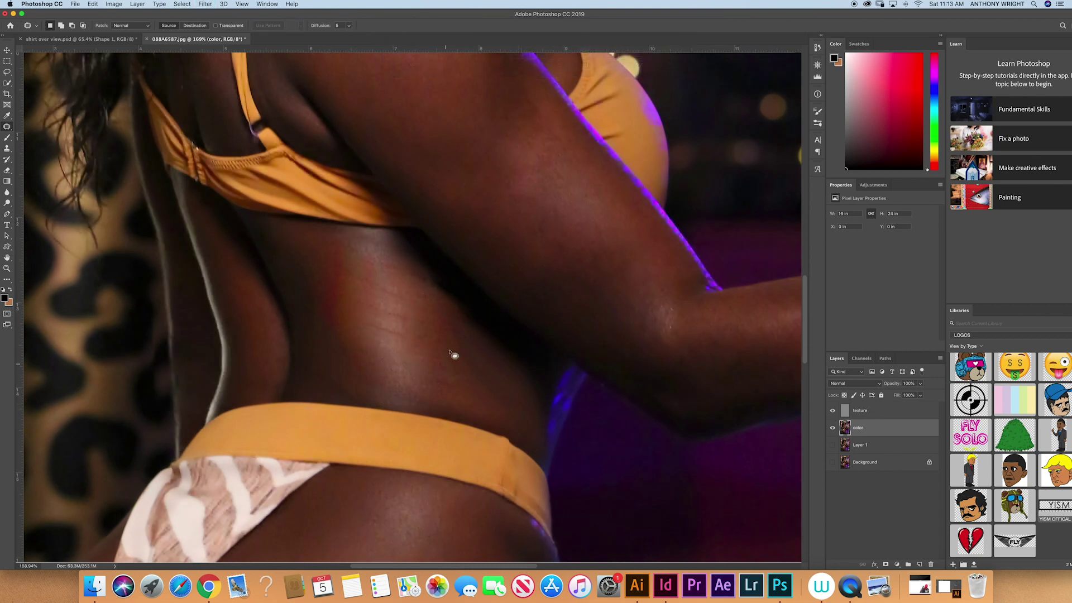
key("super+0")
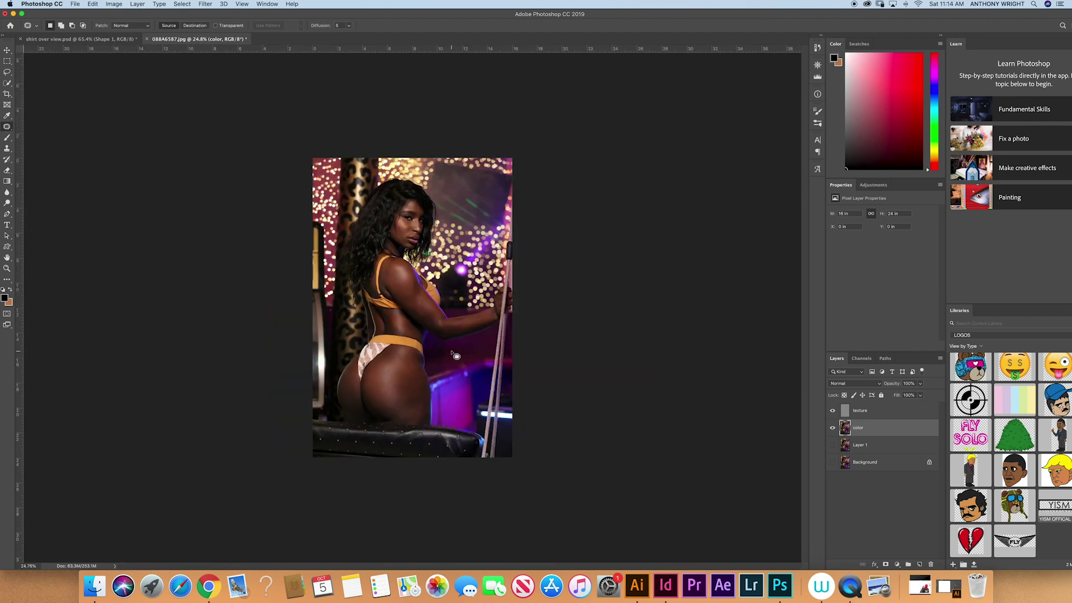
scroll(402, 317, "up", 5)
scroll(307, 339, "left", 2)
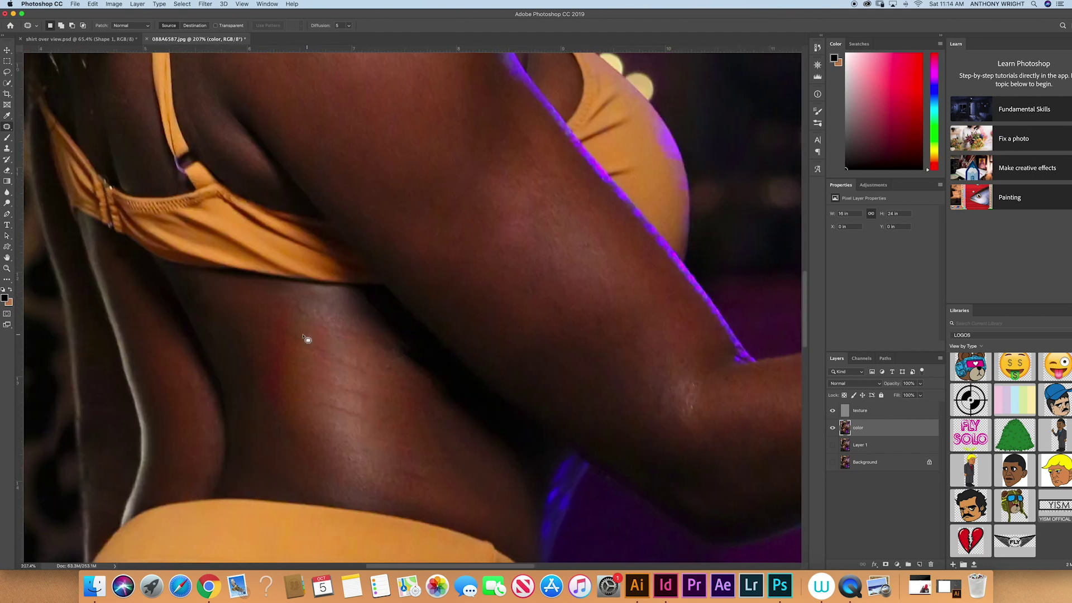
Step: Hide the texture layer and patch the reddish streak on the upper waist with nearby even-toned skin on the color layer
left_click(832, 411)
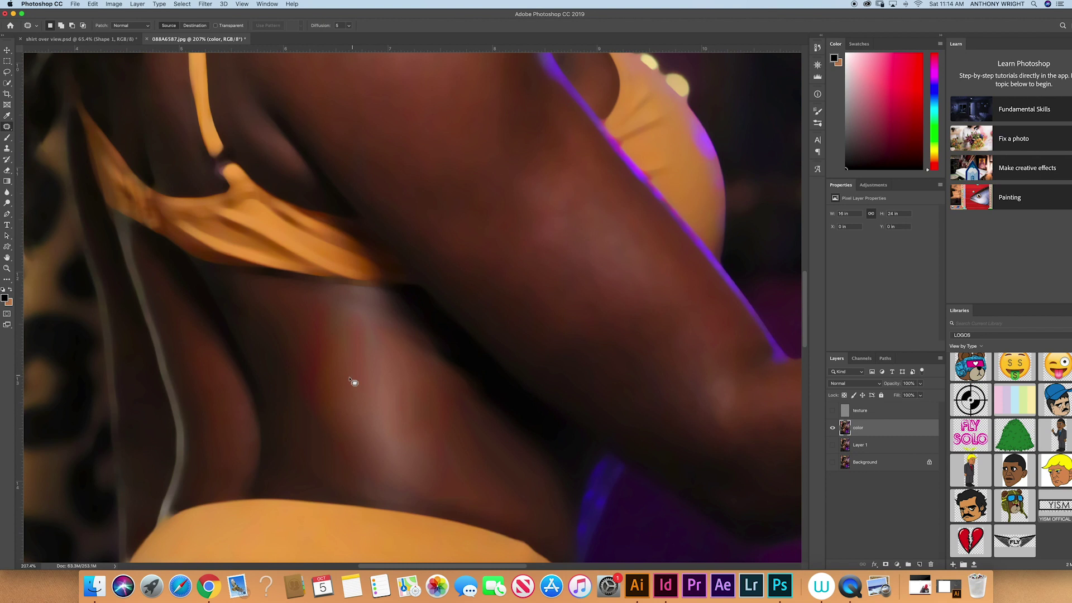
mouse_move(333, 342)
left_mouse_down()
mouse_move(330, 311)
mouse_move(295, 353)
mouse_move(307, 409)
mouse_move(323, 396)
mouse_move(332, 343)
left_mouse_up()
left_click_drag(317, 394, 293, 397)
key("super+d")
mouse_move(300, 358)
left_mouse_down()
mouse_move(277, 349)
mouse_move(304, 379)
mouse_move(302, 371)
mouse_move(286, 381)
left_mouse_up()
key("super+d")
Step: Patch the remaining uneven tones along the spine side of the waist highlight, dismissing the empty-selection warning
mouse_move(335, 447)
left_mouse_down()
mouse_move(353, 466)
mouse_move(307, 461)
left_mouse_up()
left_click_drag(328, 466, 332, 463)
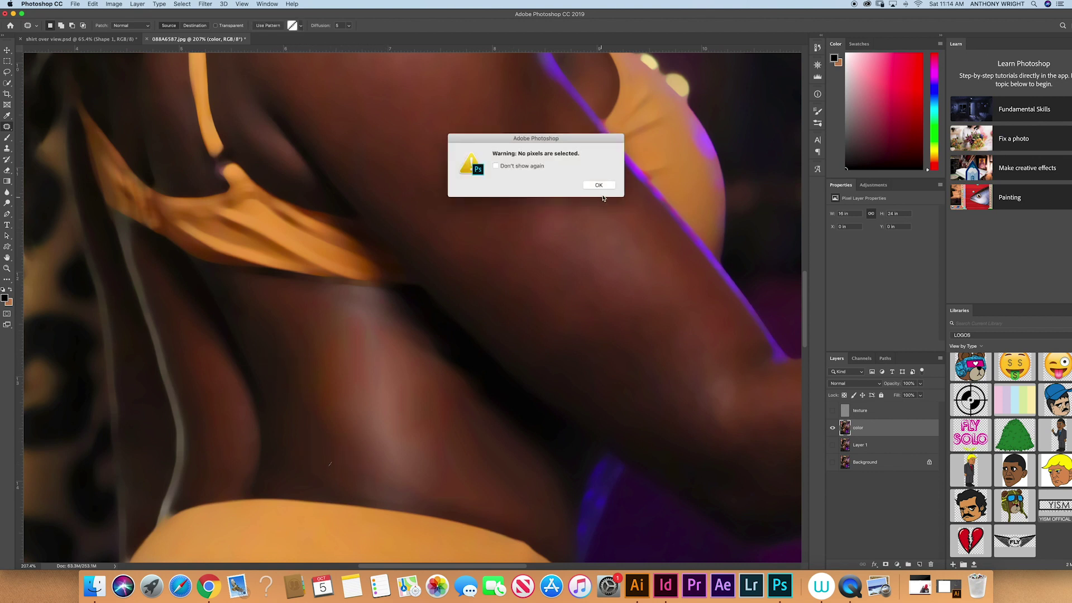
left_click(600, 187)
mouse_move(369, 308)
left_mouse_down()
mouse_move(323, 359)
mouse_move(364, 388)
mouse_move(330, 401)
left_mouse_up()
left_click(357, 422)
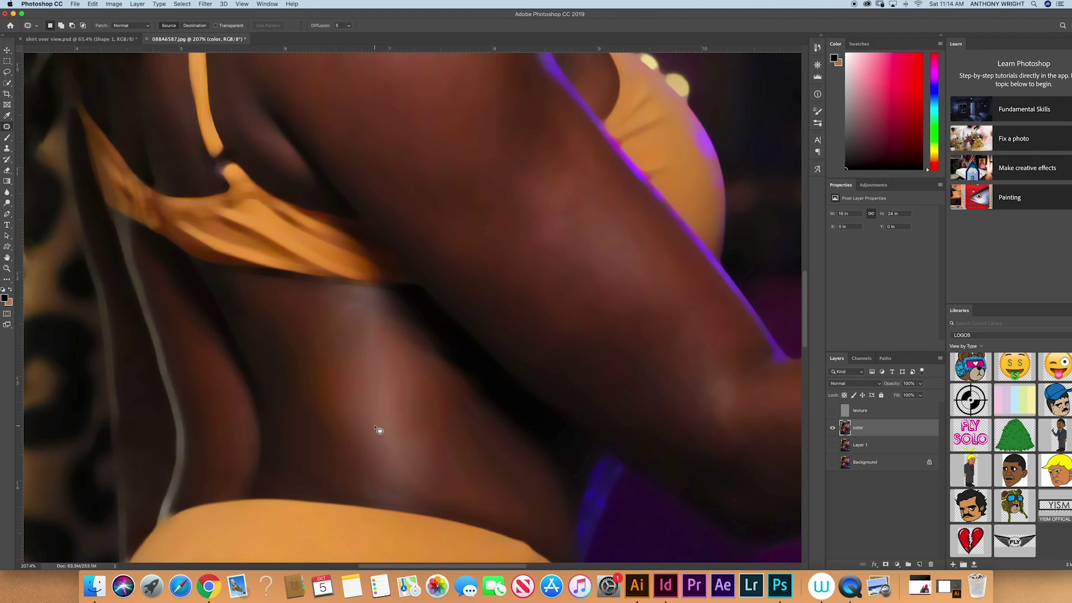
Step: Patch the uneven tone between the waist highlight and the arm on the color layer
mouse_move(466, 427)
left_mouse_down()
mouse_move(412, 421)
mouse_move(424, 481)
mouse_move(464, 494)
mouse_move(426, 462)
left_mouse_up()
key("ctrl+0")
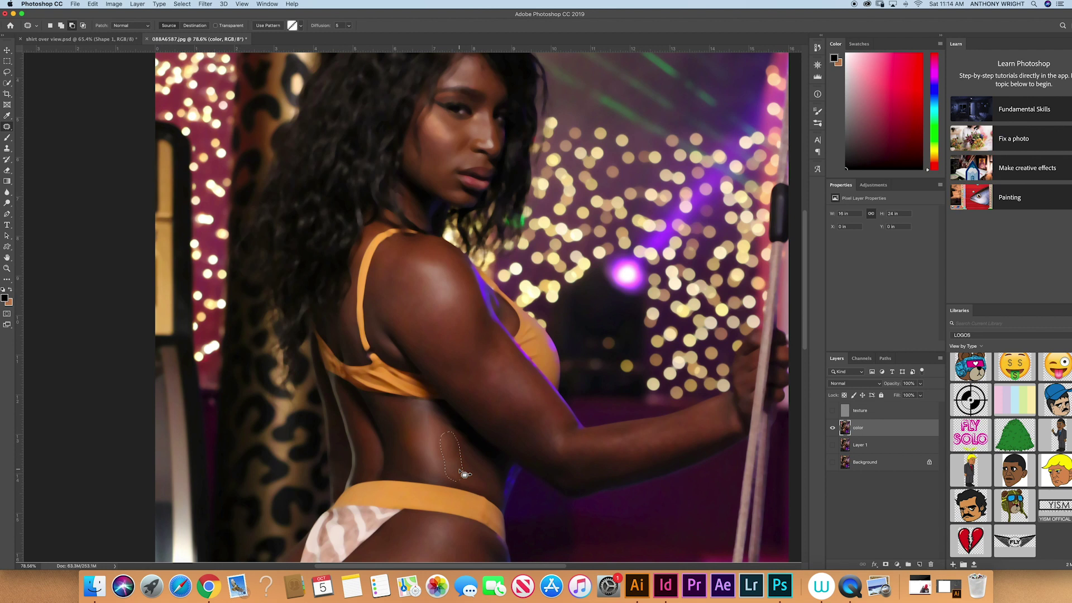
left_click(469, 475)
Step: Select the waist highlight, repeat the last blur on it, and deselect
mouse_move(470, 457)
left_mouse_down()
mouse_move(416, 406)
mouse_move(400, 427)
mouse_move(414, 460)
mouse_move(464, 487)
left_mouse_up()
key("super+alt+f")
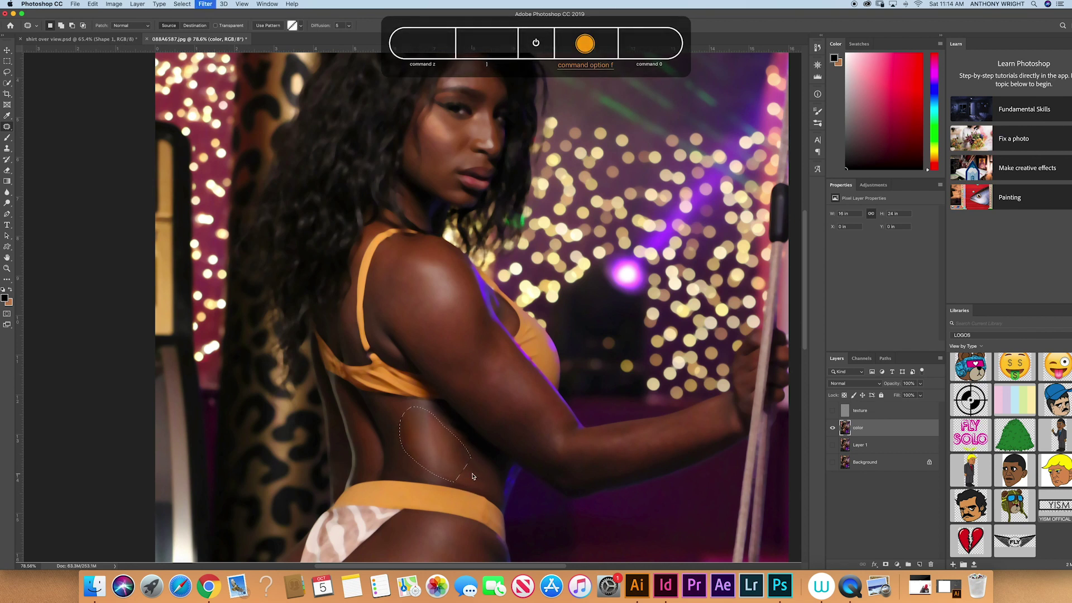
key("super+d")
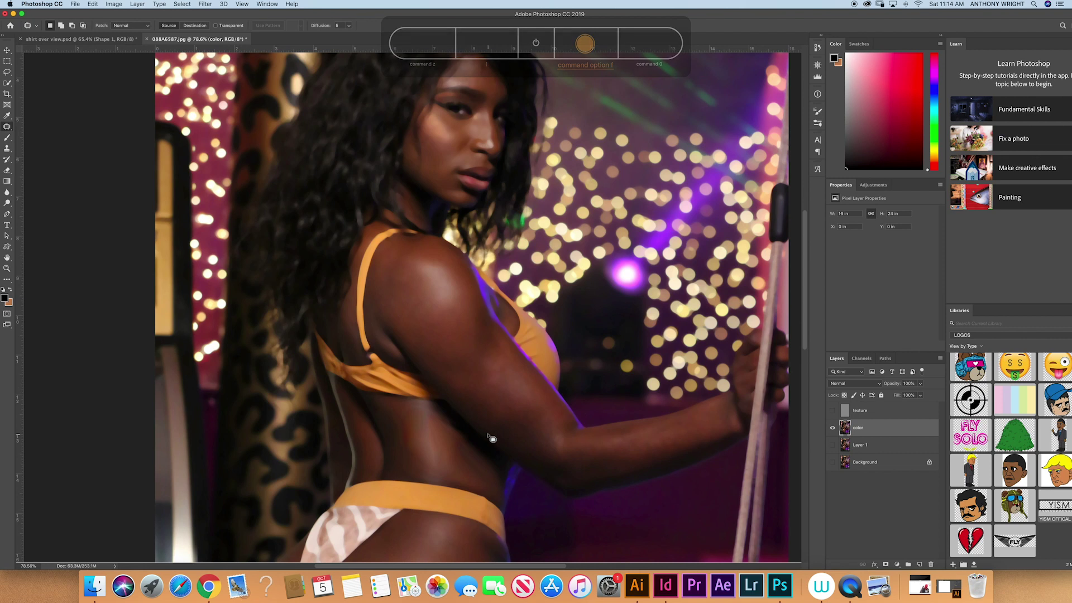
Step: Repeat the blur twice on a selection in the middle of the waist, and clear the selections
scroll(490, 438, "down", 1)
mouse_move(426, 413)
left_mouse_down()
mouse_move(392, 418)
mouse_move(436, 463)
left_mouse_up()
key("super+alt+f")
key("super+alt+f")
key("super+d")
mouse_move(427, 417)
left_mouse_down()
mouse_move(411, 417)
mouse_move(410, 466)
mouse_move(414, 453)
left_mouse_up()
left_click(415, 452)
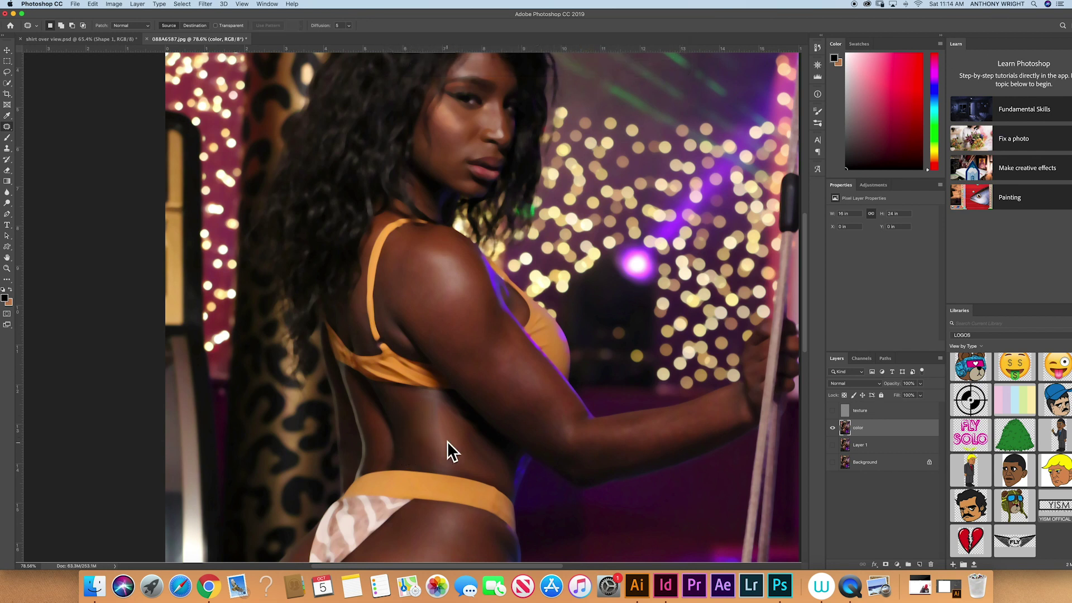
Step: Blur the upper waist below the bra band three times, deselect, and show the texture layer
left_click_drag(449, 417, 451, 413)
mouse_move(439, 410)
left_mouse_down()
mouse_move(423, 418)
mouse_move(442, 400)
mouse_move(450, 433)
left_mouse_up()
left_click(438, 436)
key("super+alt+f")
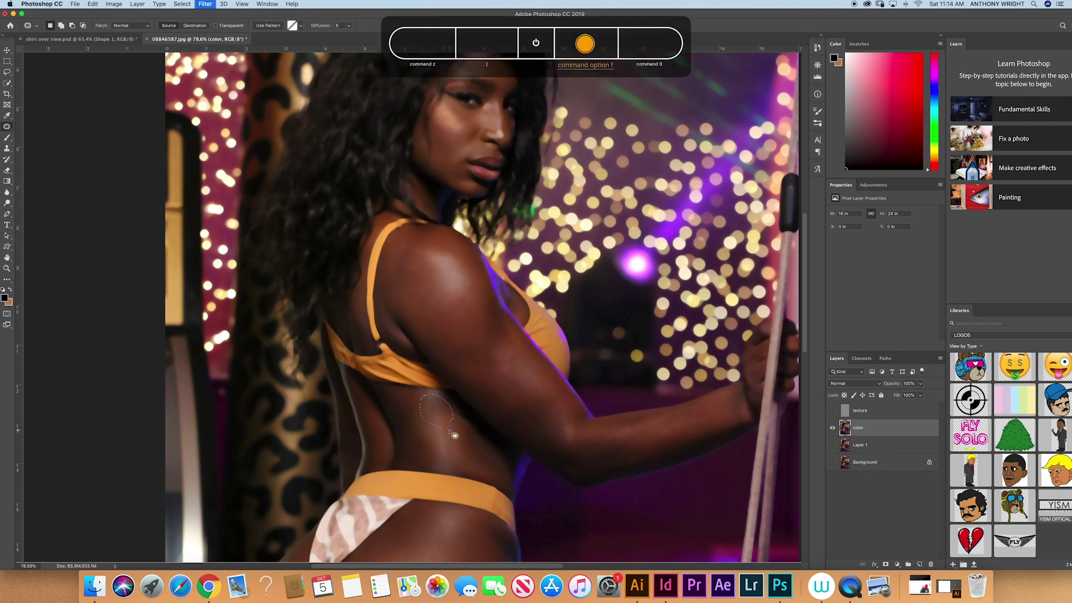
key("super+alt+f")
key("super+alt+f")
key("super+d")
left_click(832, 411)
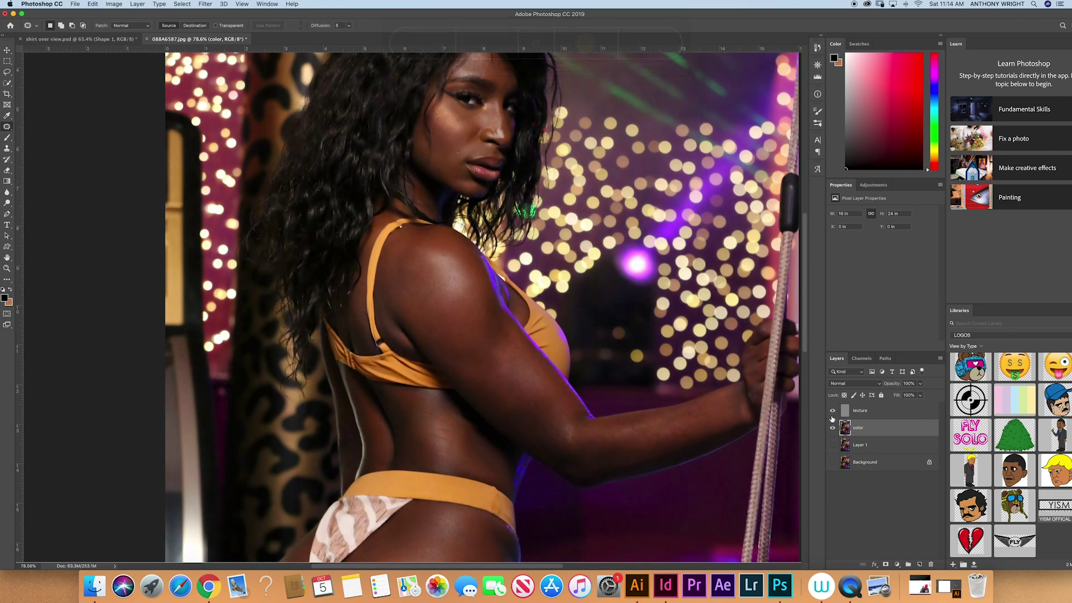
Step: Make the texture layer active and patch the fine crease lines across the middle and lower waist highlight
scroll(499, 450, "up", 3)
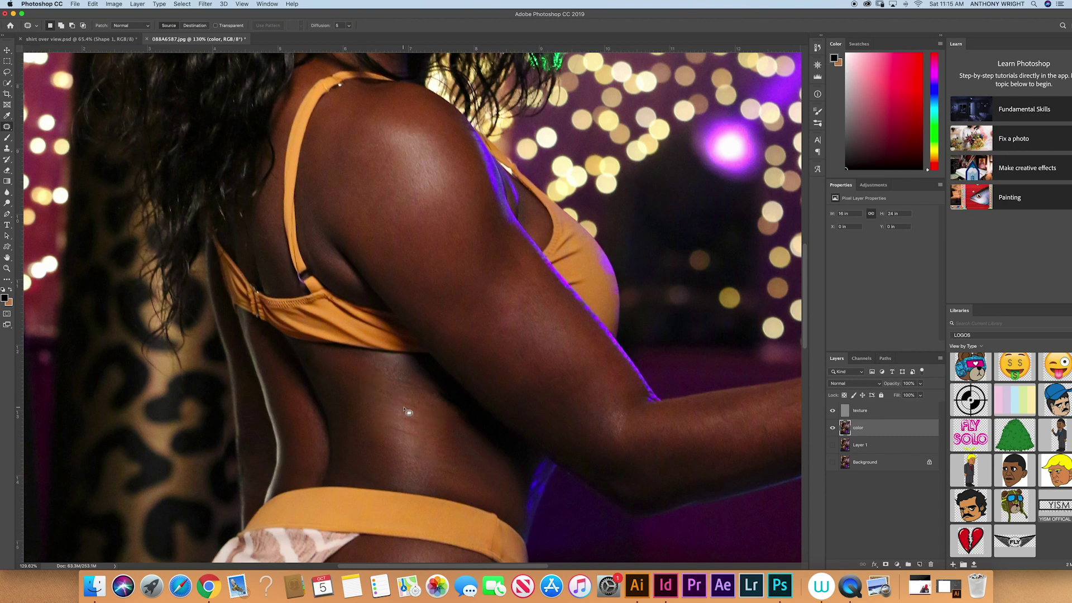
mouse_move(423, 416)
left_mouse_down()
mouse_move(387, 391)
mouse_move(390, 406)
mouse_move(419, 412)
left_mouse_up()
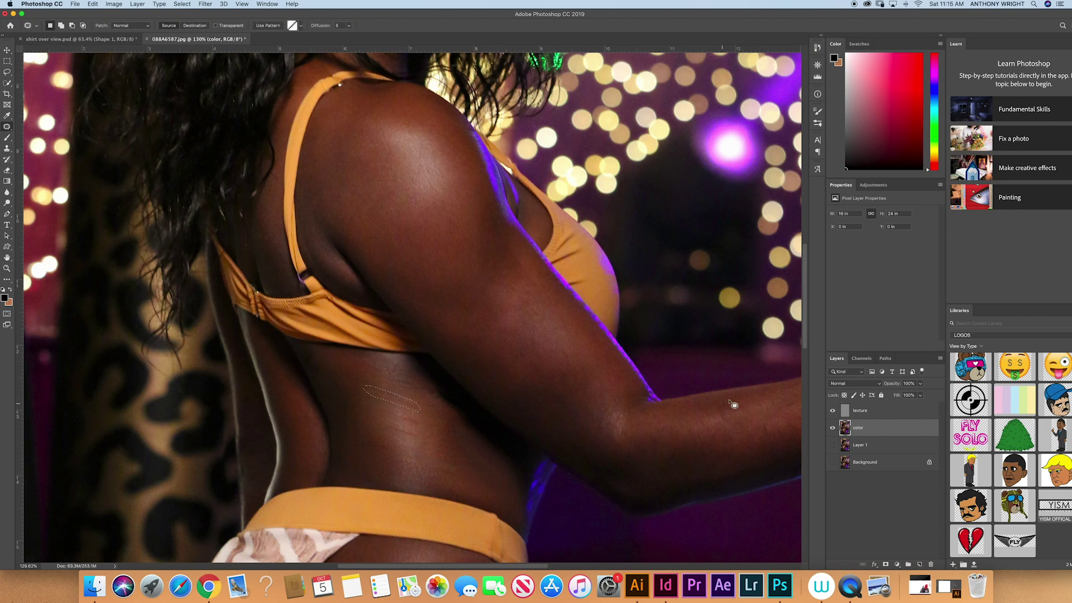
left_click(861, 416)
left_click(422, 447)
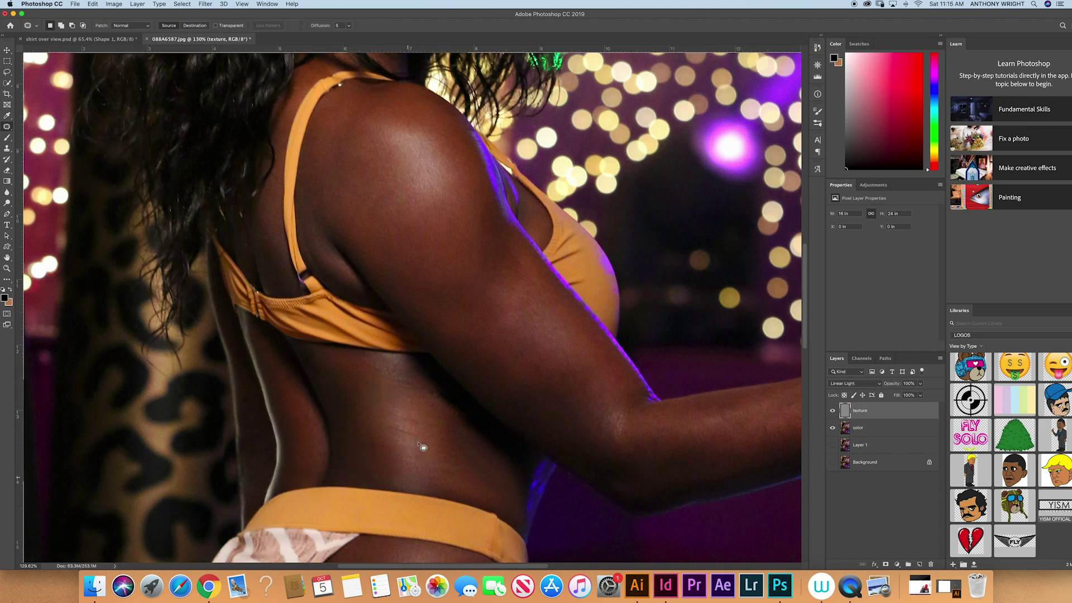
mouse_move(401, 412)
left_mouse_down()
mouse_move(377, 417)
mouse_move(423, 423)
left_mouse_up()
left_click_drag(420, 422, 425, 474)
mouse_move(425, 437)
left_mouse_down()
mouse_move(369, 420)
mouse_move(422, 438)
left_mouse_up()
left_click_drag(461, 471, 461, 471)
mouse_move(461, 466)
left_mouse_down()
mouse_move(441, 455)
mouse_move(410, 460)
mouse_move(455, 476)
left_mouse_up()
left_click_drag(460, 477, 399, 476)
key("super+d")
Step: Patch the remaining lower waist lines on the texture layer, sampling clean skin texture from the upper arm and shoulder
mouse_move(443, 461)
left_mouse_down()
mouse_move(408, 444)
mouse_move(394, 457)
mouse_move(444, 474)
mouse_move(432, 469)
mouse_move(504, 360)
mouse_move(536, 370)
left_mouse_up()
key("super+d")
mouse_move(413, 476)
left_mouse_down()
mouse_move(405, 241)
mouse_move(421, 221)
mouse_move(390, 457)
mouse_move(430, 475)
mouse_move(429, 258)
mouse_move(449, 227)
left_mouse_up()
mouse_move(454, 435)
left_mouse_down()
mouse_move(383, 427)
mouse_move(405, 452)
mouse_move(438, 446)
left_mouse_up()
left_click_drag(428, 439, 362, 164)
left_click_drag(387, 454, 440, 480)
left_click_drag(384, 229, 372, 194)
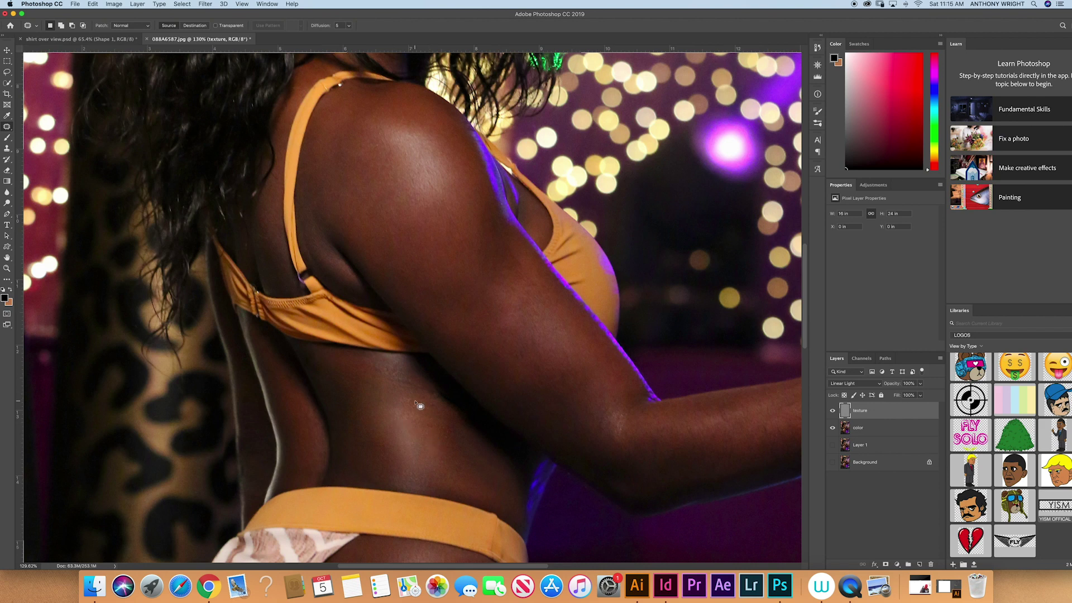
Step: Patch the leftover texture marks on the upper waist and beside the arm shadow, and deselect
mouse_move(428, 387)
left_mouse_down()
mouse_move(354, 365)
mouse_move(393, 395)
mouse_move(439, 398)
mouse_move(414, 386)
mouse_move(382, 224)
left_mouse_up()
left_click_drag(367, 171, 368, 173)
key("super+d")
mouse_move(446, 403)
left_mouse_down()
mouse_move(400, 378)
mouse_move(438, 409)
left_mouse_up()
key("ctrl+d")
mouse_move(455, 425)
left_mouse_down()
mouse_move(419, 414)
mouse_move(434, 429)
mouse_move(424, 441)
left_mouse_up()
key("super+d")
Step: Retouch the small mark on the upper waist near the arm with the Clone Stamp tool
left_click(10, 151)
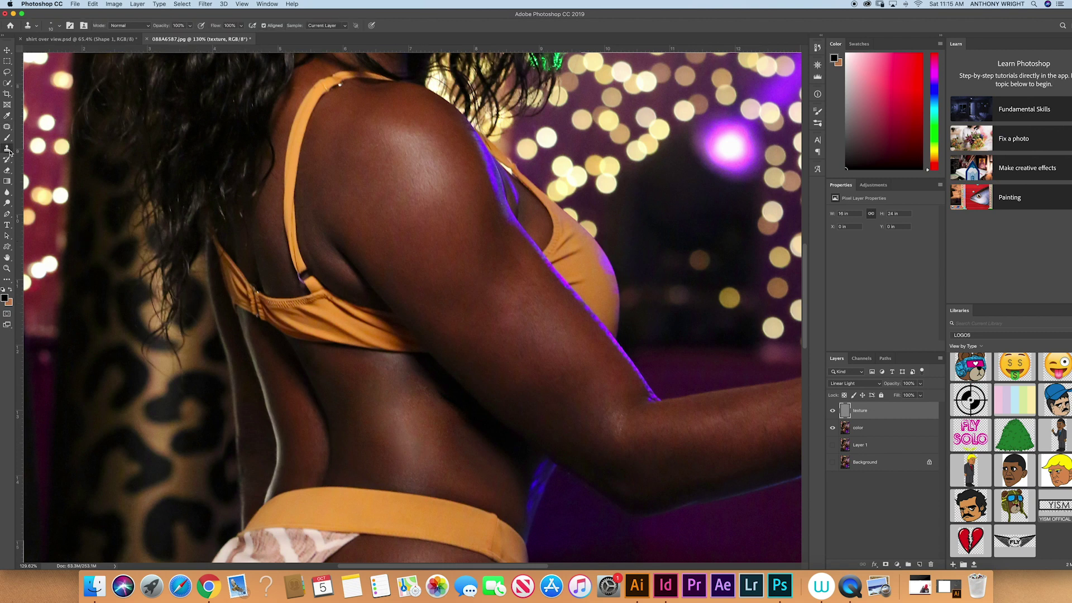
left_click(9, 151)
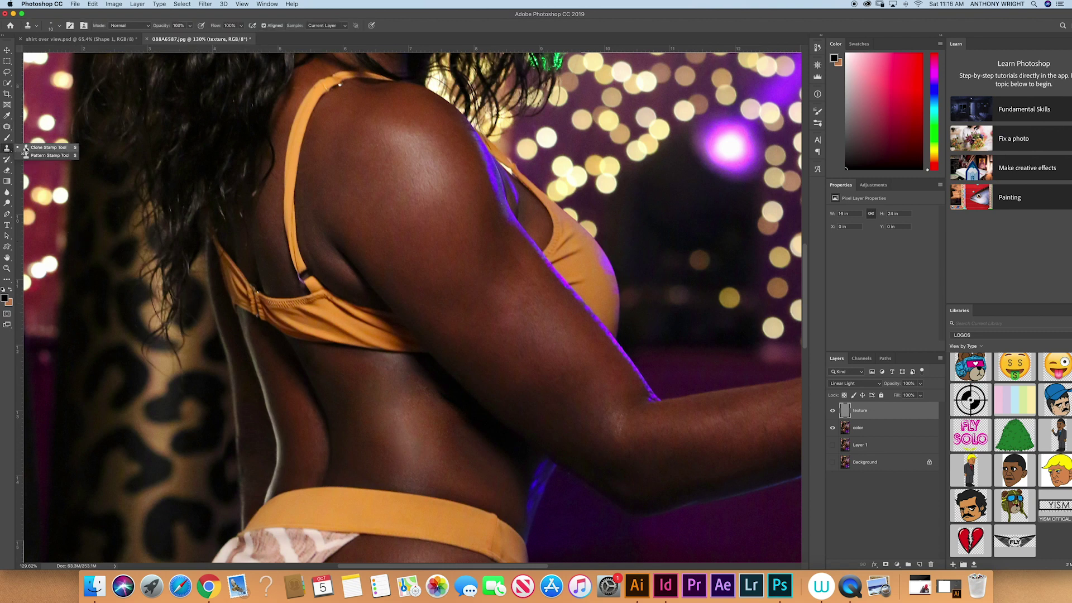
left_click(26, 148)
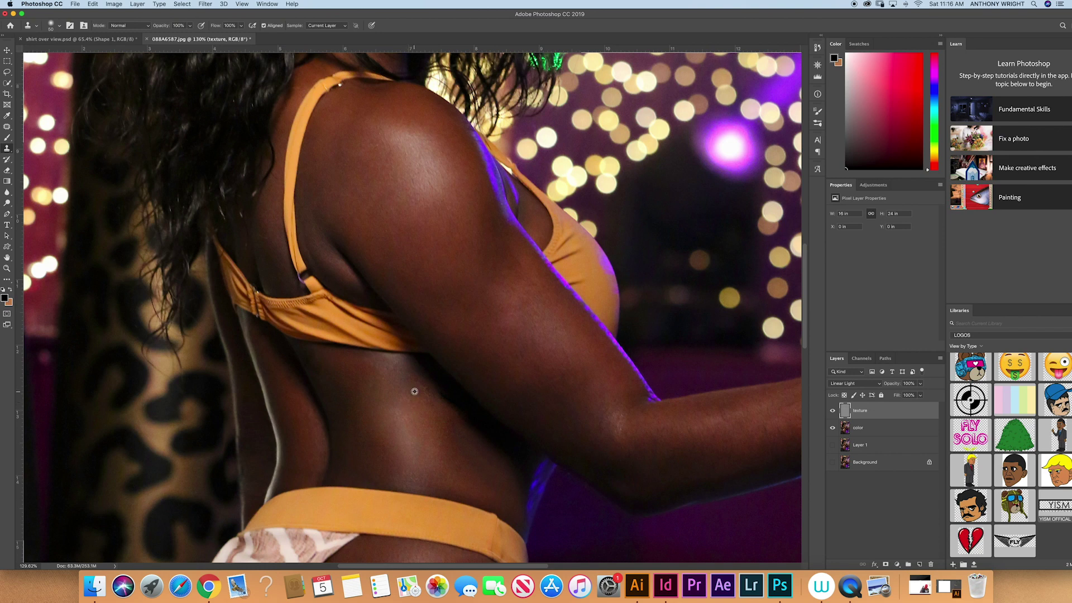
left_click_drag(420, 395, 410, 402)
Step: Hide the texture layer and repeat the blur twice on a Patch tool selection of the upper waist on the color layer
left_click(832, 412)
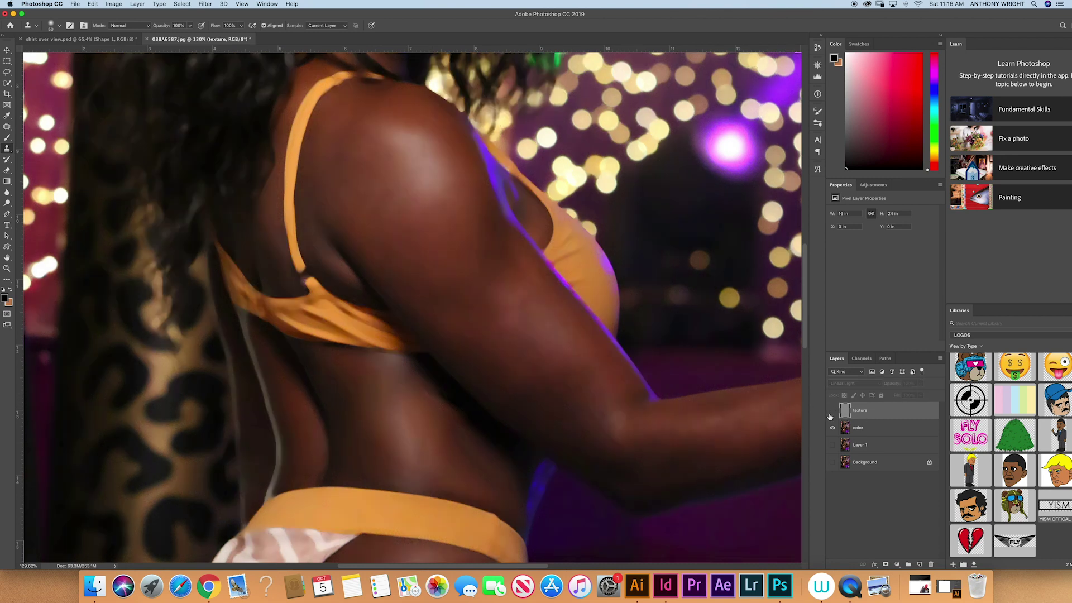
left_click(833, 413)
left_click(833, 413)
left_click(7, 136)
left_click(8, 128)
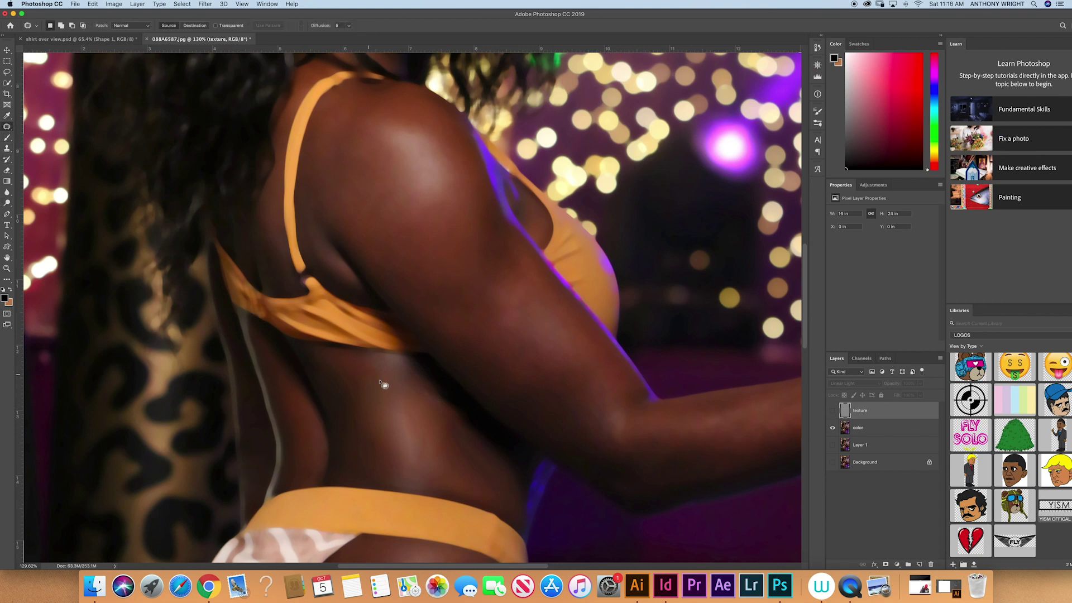
mouse_move(433, 402)
left_mouse_down()
mouse_move(400, 359)
mouse_move(399, 394)
mouse_move(417, 405)
left_mouse_up()
left_click(908, 435)
key("super+alt+f")
Step: Select another spot of the upper waist near the arm shadow, repeat the blur twice, and deselect
key("super+alt+f")
left_click(464, 419)
mouse_move(438, 397)
left_mouse_down()
mouse_move(397, 371)
mouse_move(437, 398)
left_mouse_up()
key("super+alt+f")
key("super+alt+f")
left_click(436, 415)
Step: Blur the waist highlight and the skin toward the arm on the color layer using the Blur tool with a reduced brush
left_click(7, 192)
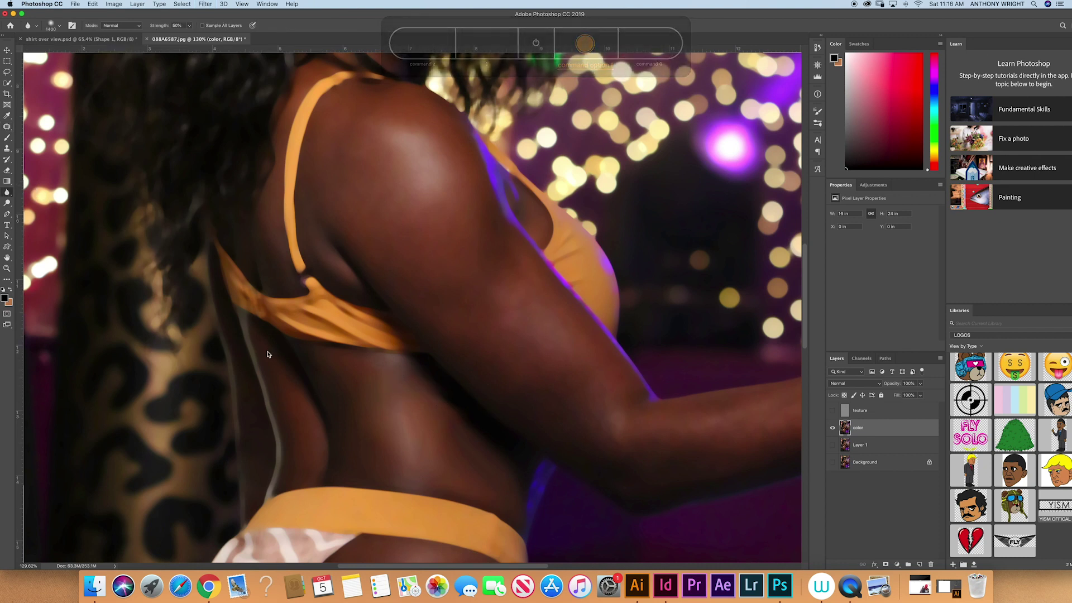
key("bracketleft")
key("bracketleft")
key("bracketleft")
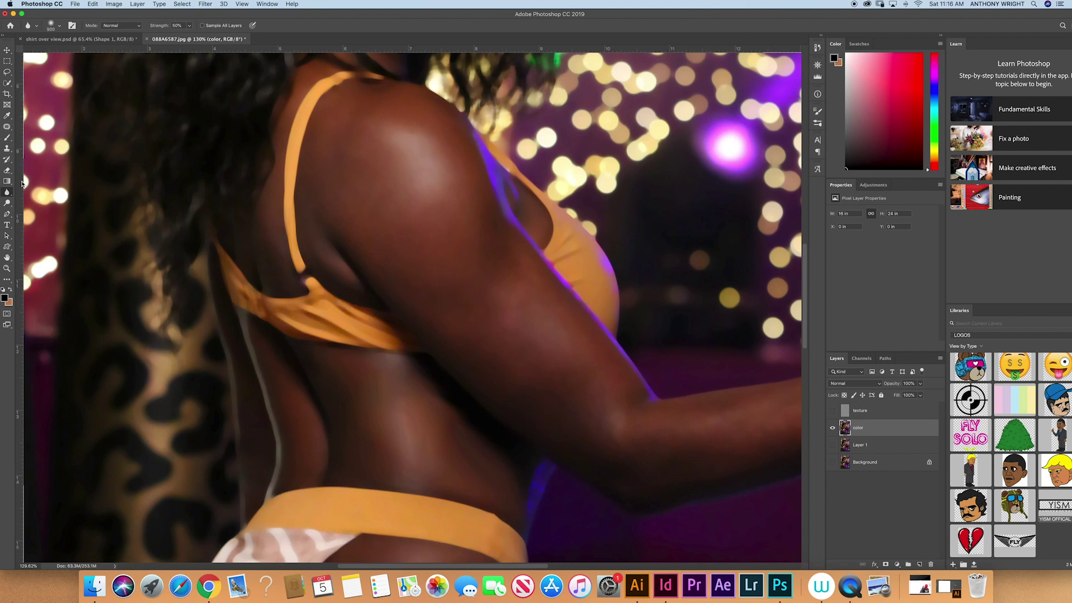
right_click(7, 191)
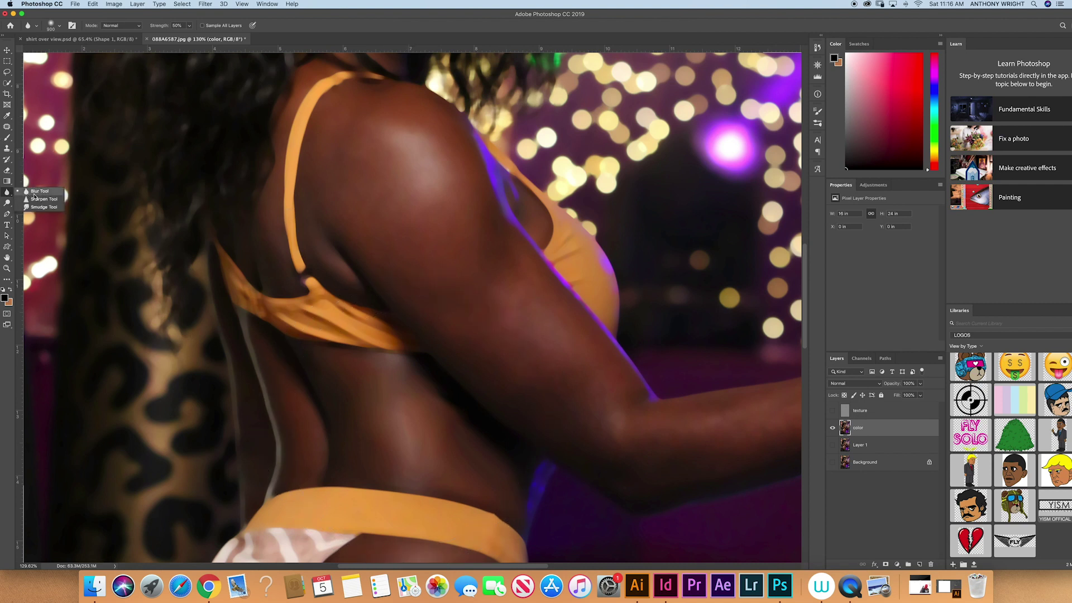
left_click(43, 191)
key("bracketleft")
key("bracketleft")
key("bracketleft")
key("bracketleft")
key("bracketleft")
key("bracketleft")
key("bracketleft")
key("bracketleft")
key("bracketleft")
mouse_move(430, 432)
left_mouse_down()
mouse_move(416, 449)
mouse_move(450, 464)
mouse_move(431, 440)
mouse_move(449, 449)
mouse_move(462, 472)
mouse_move(419, 431)
mouse_move(464, 461)
left_mouse_up()
Step: Reduce the Blur tool's brush size to 100 and soften the upper part of the waist highlight
key("bracketleft")
key("bracketleft")
key("bracketleft")
mouse_move(414, 410)
left_mouse_down()
mouse_move(399, 374)
mouse_move(443, 418)
mouse_move(412, 385)
mouse_move(429, 434)
mouse_move(403, 426)
mouse_move(395, 463)
mouse_move(410, 465)
mouse_move(362, 398)
mouse_move(383, 416)
mouse_move(367, 424)
mouse_move(367, 413)
mouse_move(383, 444)
mouse_move(436, 462)
mouse_move(421, 439)
mouse_move(455, 459)
mouse_move(409, 398)
mouse_move(470, 467)
mouse_move(451, 426)
mouse_move(431, 425)
mouse_move(399, 386)
left_mouse_up()
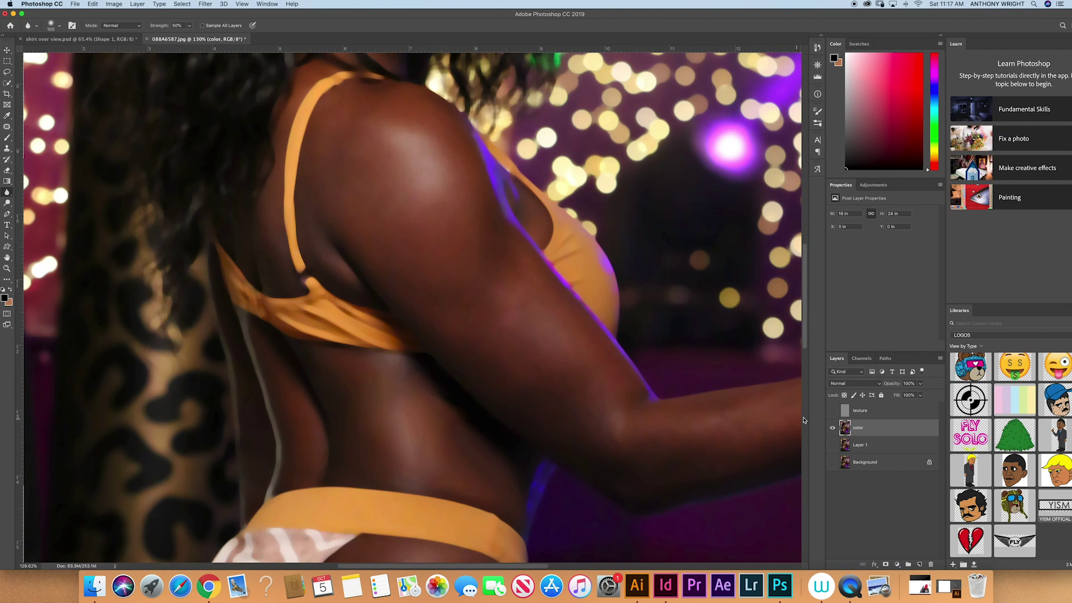
Step: Show the texture layer and compare the retouched waist with Layer 1 and the original Background
key("super+minus")
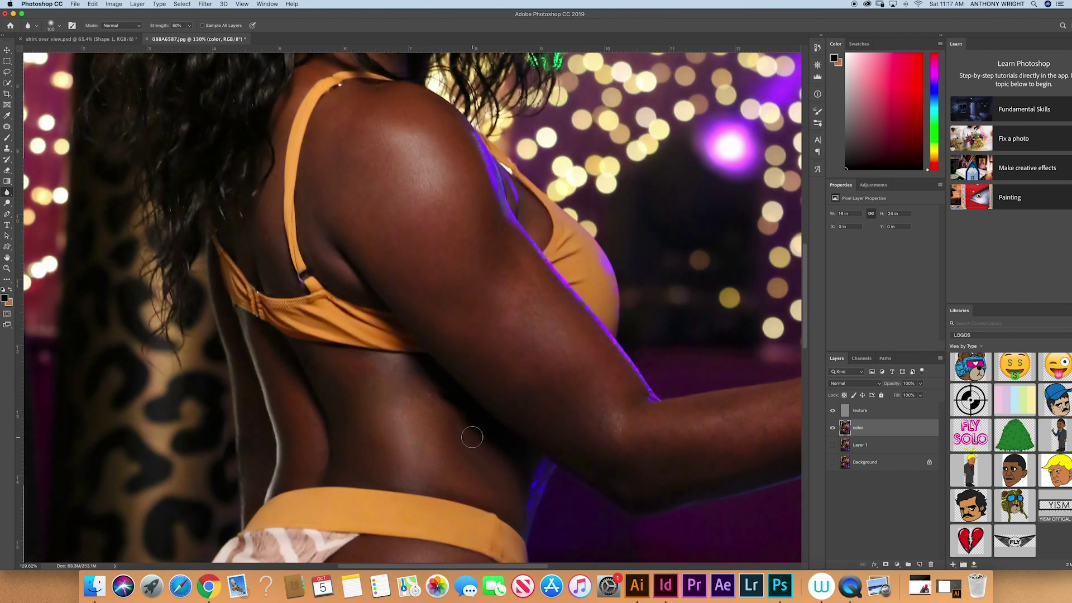
scroll(472, 438, "down", 3)
scroll(473, 438, "down", 5)
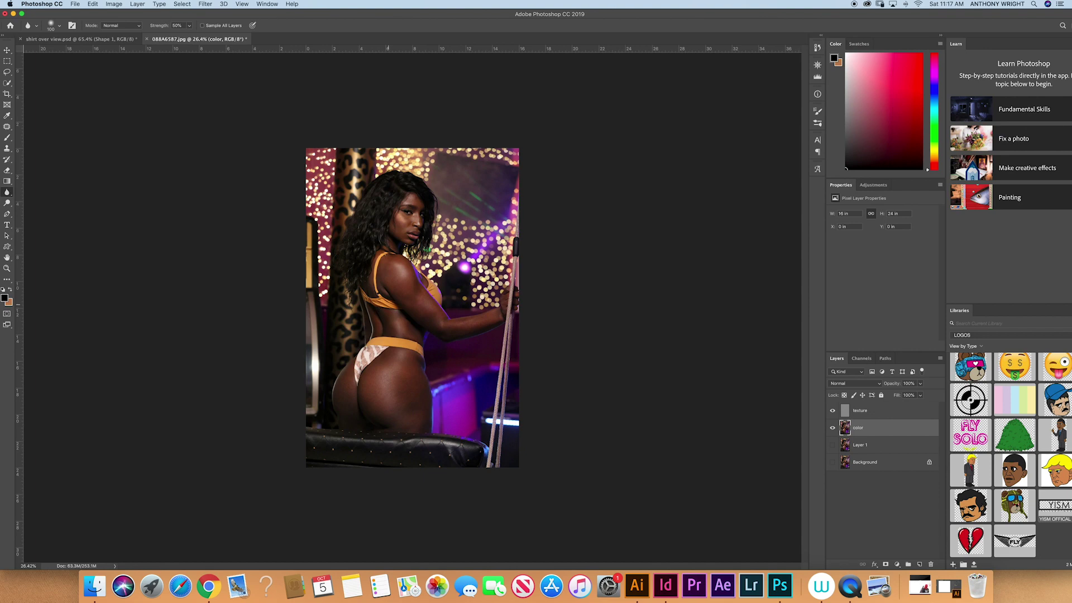
scroll(388, 304, "up", 6)
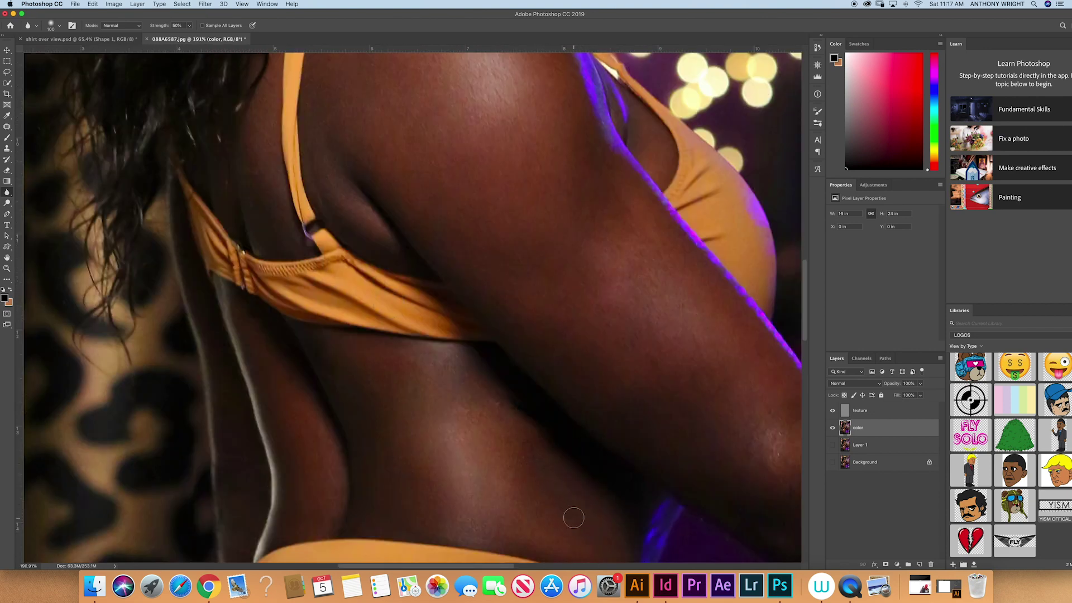
scroll(581, 519, "down", 3)
scroll(697, 486, "down", 1)
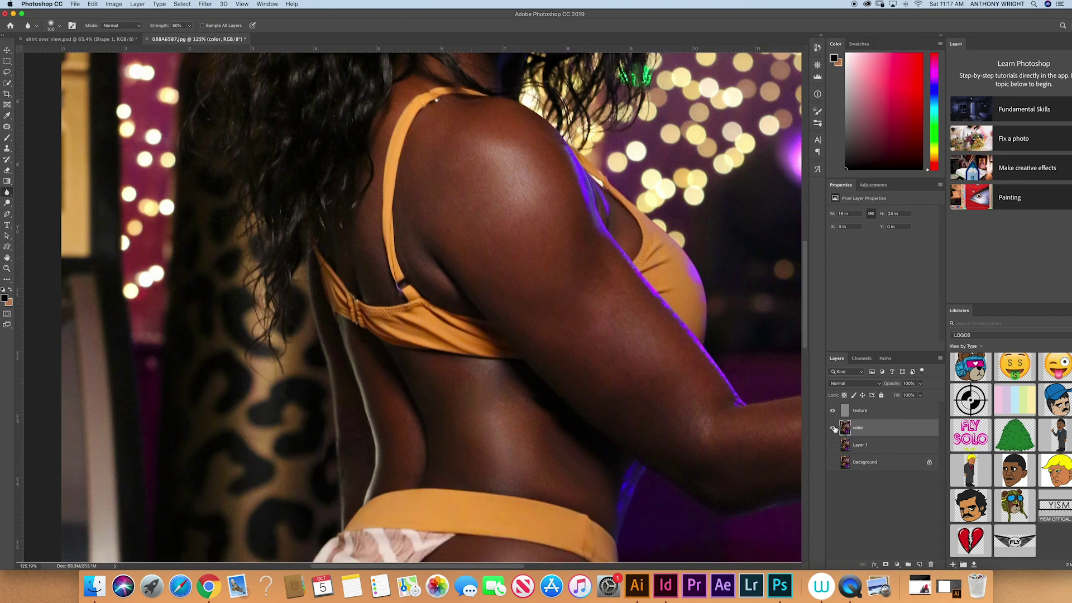
left_click(833, 428)
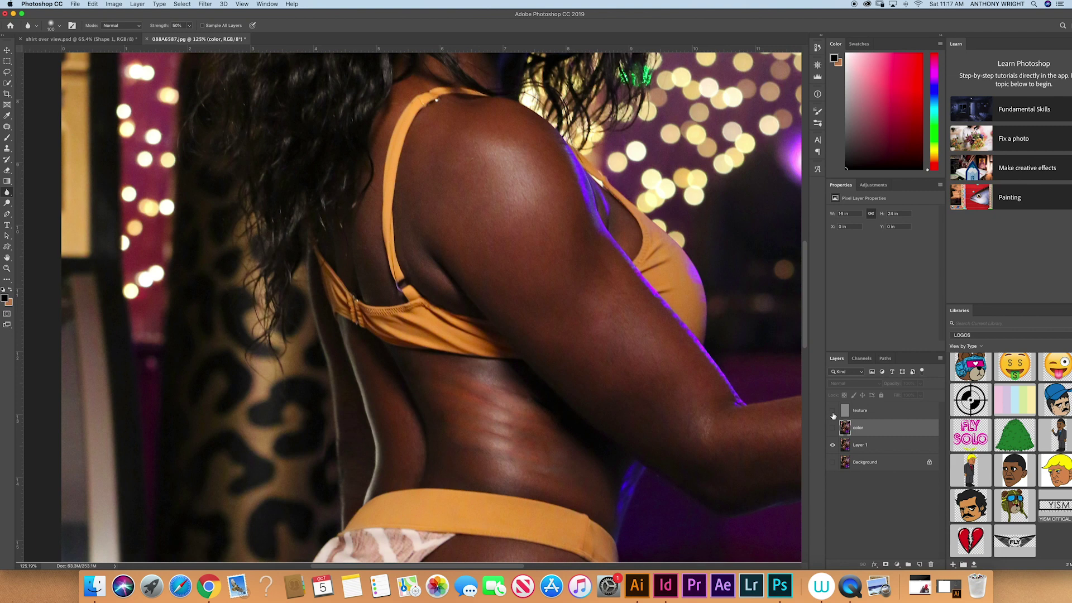
left_click(833, 449)
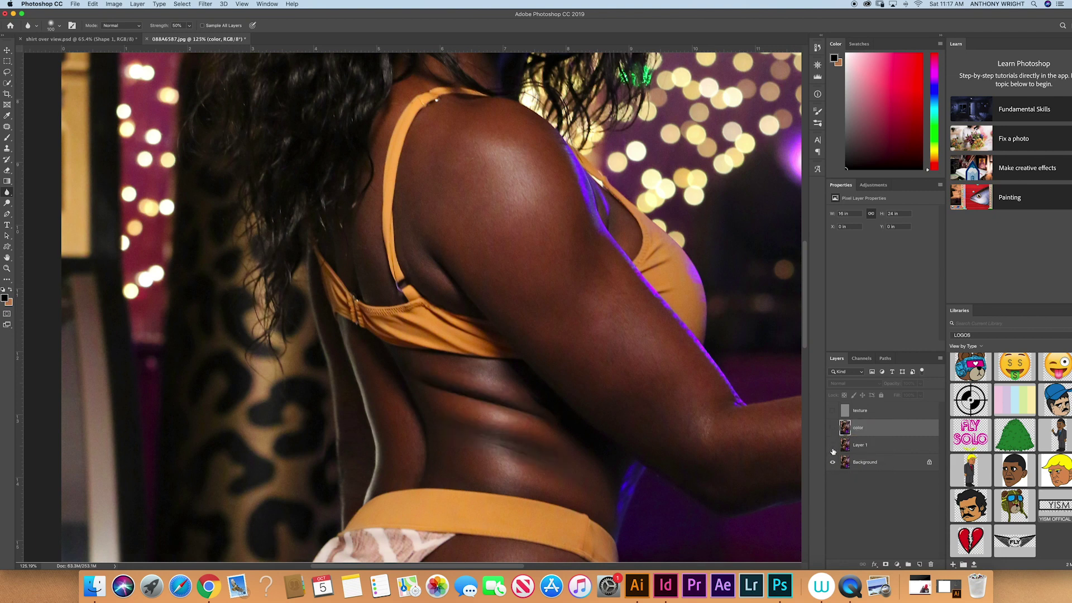
left_click(833, 446)
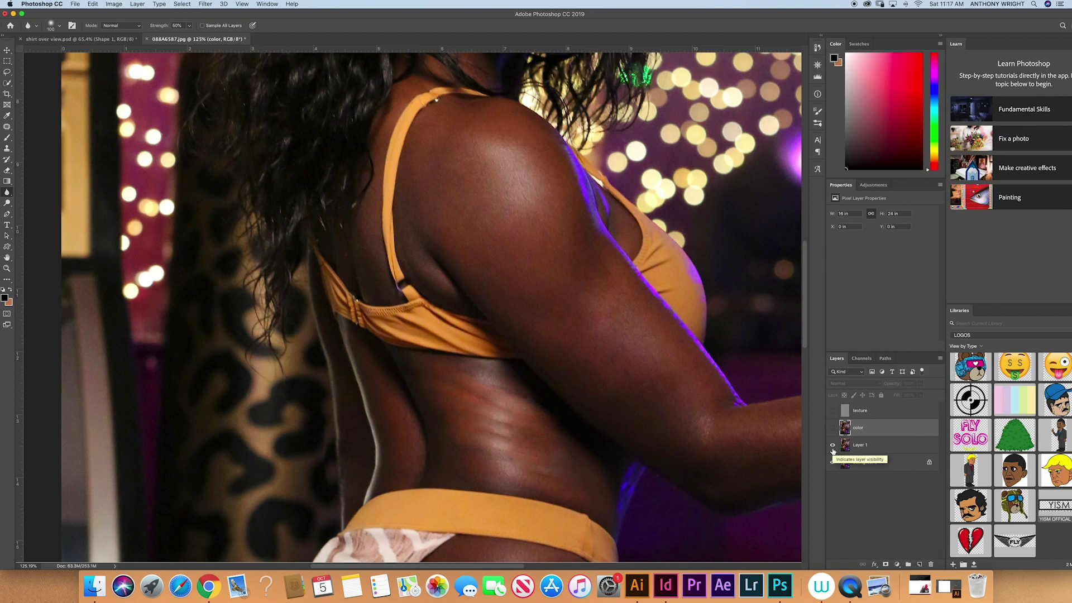
left_click(832, 446)
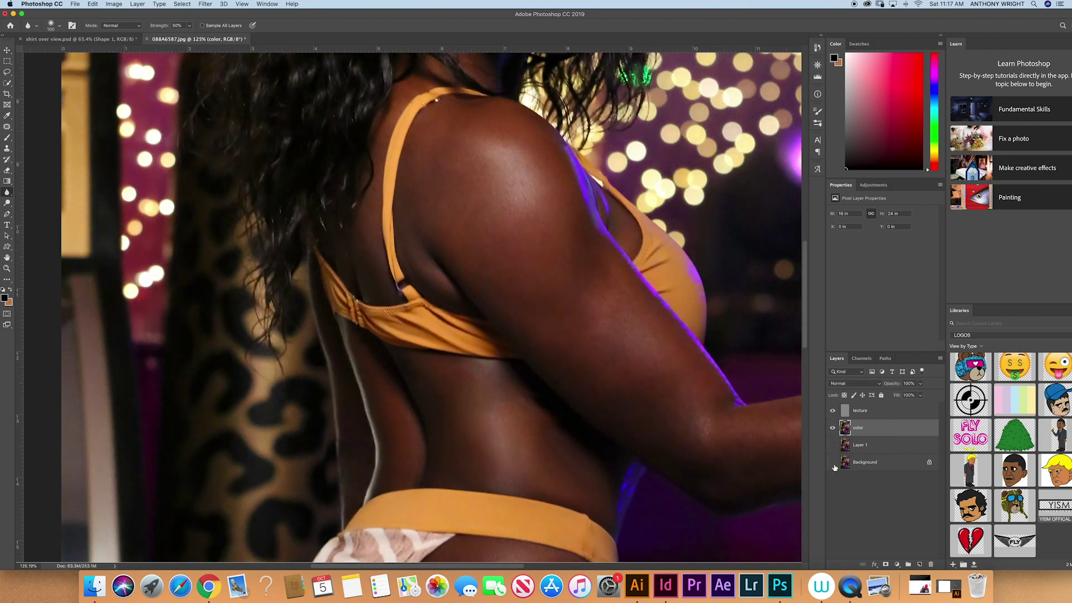
Step: Patch the lower waist near the arm-side edge on both the color and texture layers, and deselect
left_click(8, 129)
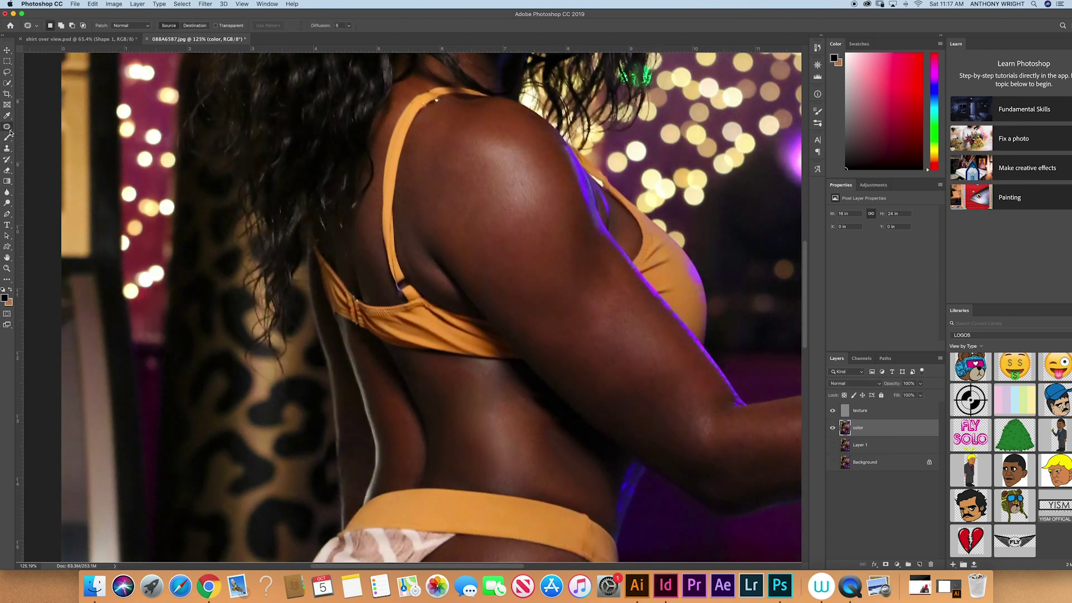
mouse_move(590, 474)
left_mouse_down()
mouse_move(544, 434)
mouse_move(577, 496)
mouse_move(602, 497)
mouse_move(579, 493)
left_mouse_up()
left_click(604, 491)
key("alt+bracketright")
mouse_move(580, 464)
left_mouse_down()
mouse_move(559, 443)
mouse_move(549, 470)
mouse_move(584, 483)
mouse_move(581, 469)
left_mouse_up()
mouse_move(562, 471)
left_mouse_down()
mouse_move(547, 481)
mouse_move(546, 433)
mouse_move(581, 485)
mouse_move(584, 472)
mouse_move(544, 471)
left_mouse_up()
key("super+d")
key("alt+bracketleft")
key("ctrl+d")
key("ctrl+0")
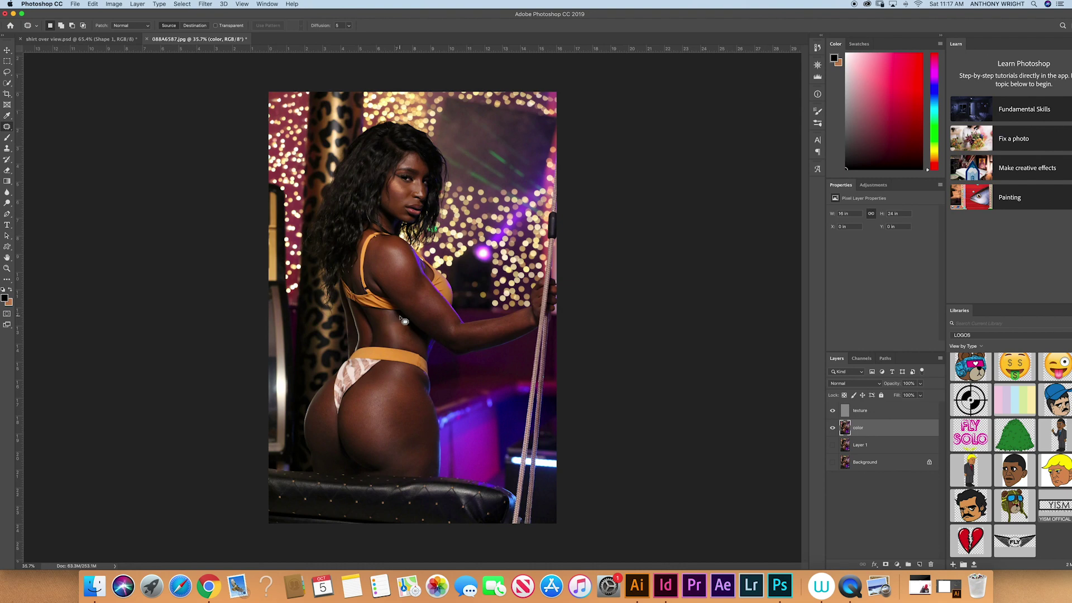
Step: Make the texture layer active and patch the small marks on the waist highlight beside the arm shadow
scroll(404, 321, "up", 5)
mouse_move(430, 372)
left_mouse_down()
mouse_move(418, 352)
mouse_move(408, 362)
mouse_move(426, 374)
left_mouse_up()
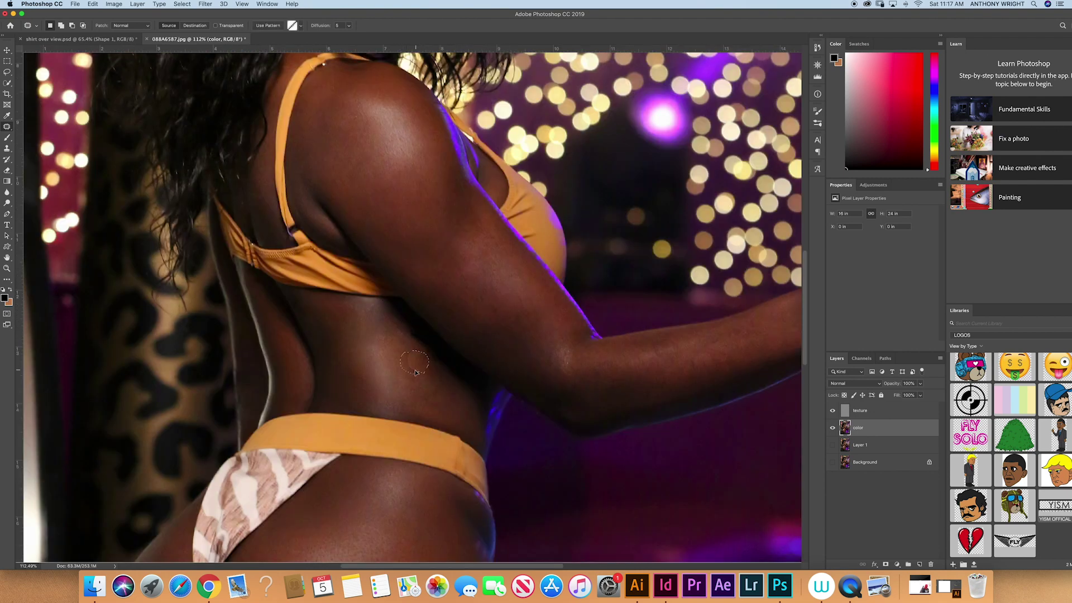
left_click(864, 413)
key("super+d")
scroll(446, 405, "left", 3)
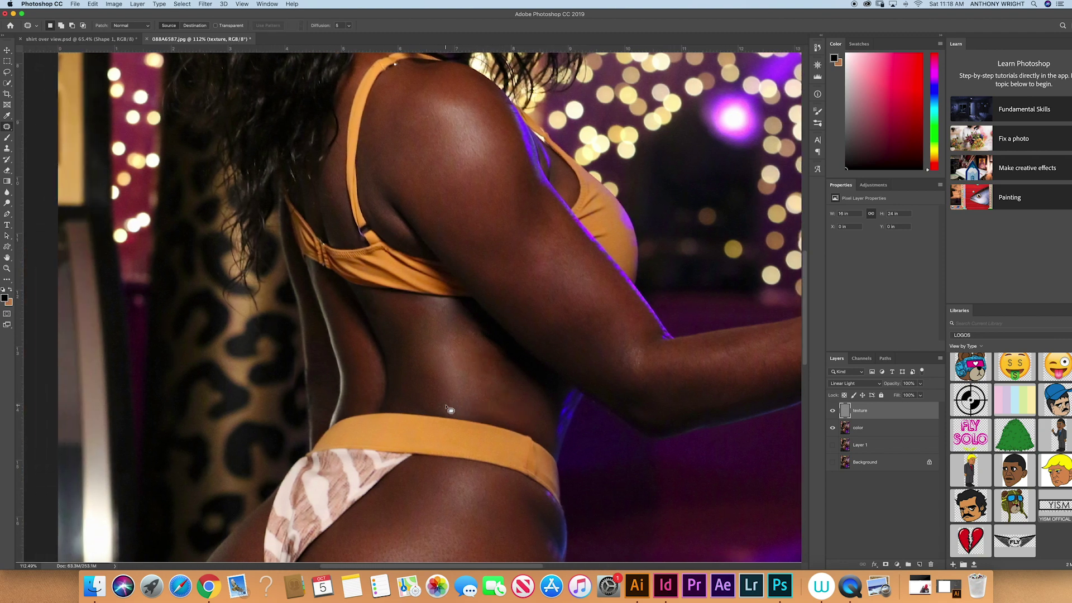
scroll(450, 409, "up", 5)
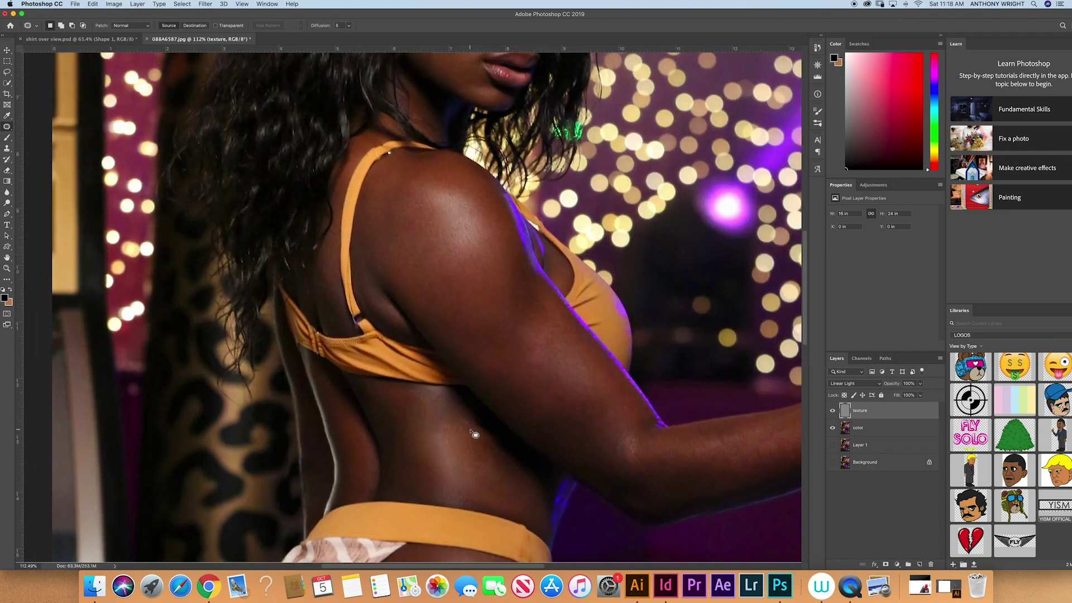
mouse_move(478, 429)
left_mouse_down()
mouse_move(460, 412)
mouse_move(445, 427)
mouse_move(462, 432)
left_mouse_up()
left_click(464, 453)
Step: Patch the remaining texture marks toward the lower waist, return to the color layer, and deselect
mouse_move(461, 415)
left_mouse_down()
mouse_move(444, 421)
mouse_move(466, 441)
mouse_move(484, 435)
mouse_move(481, 458)
left_mouse_up()
left_click(477, 472)
left_click(491, 474)
mouse_move(496, 460)
left_mouse_down()
mouse_move(466, 441)
mouse_move(494, 459)
left_mouse_up()
left_click(874, 435)
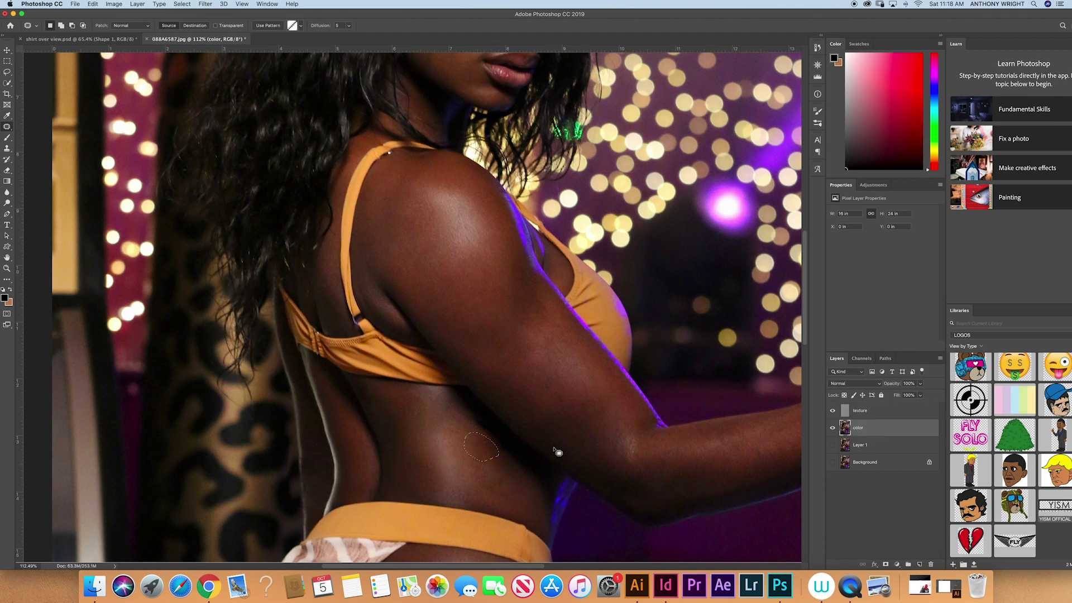
left_click(495, 463)
Step: Patch the last uneven tones in the middle of the waist on the color layer and review the whole photo
scroll(509, 475, "left", 5)
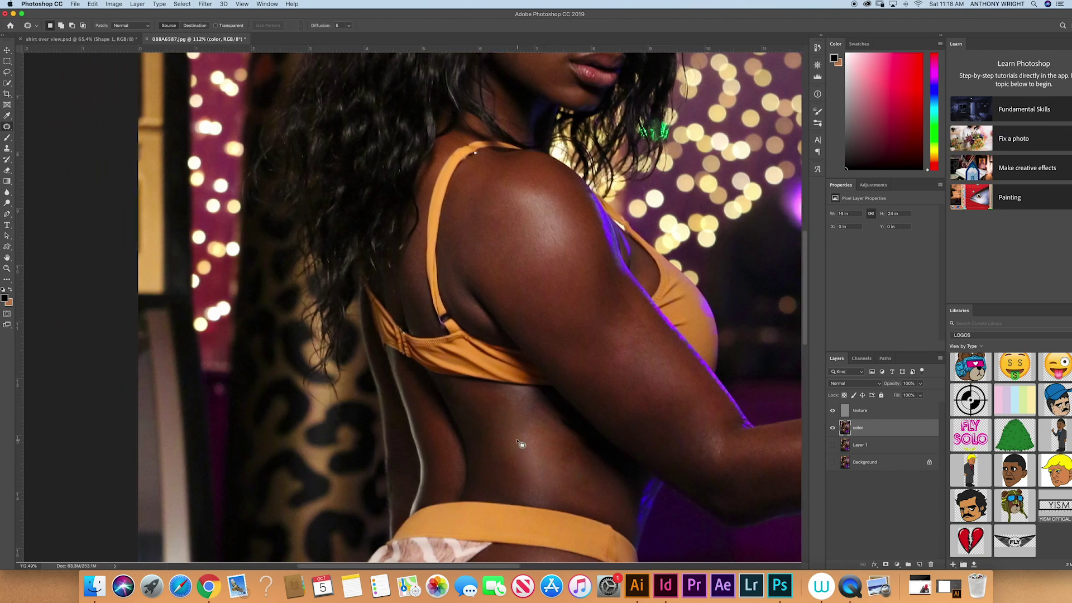
scroll(521, 444, "down", 10)
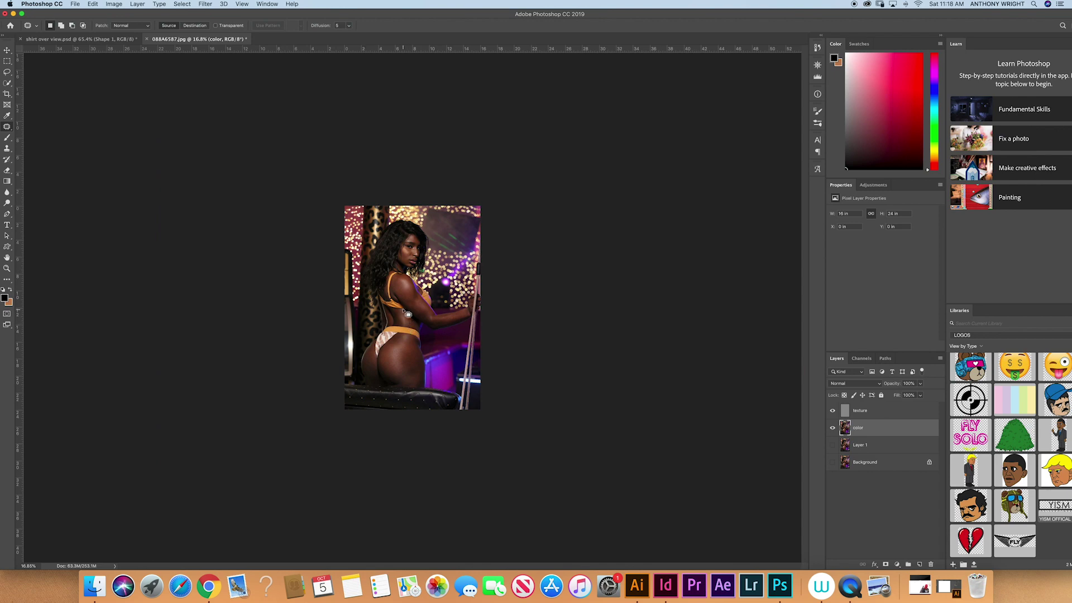
scroll(408, 313, "up", 6)
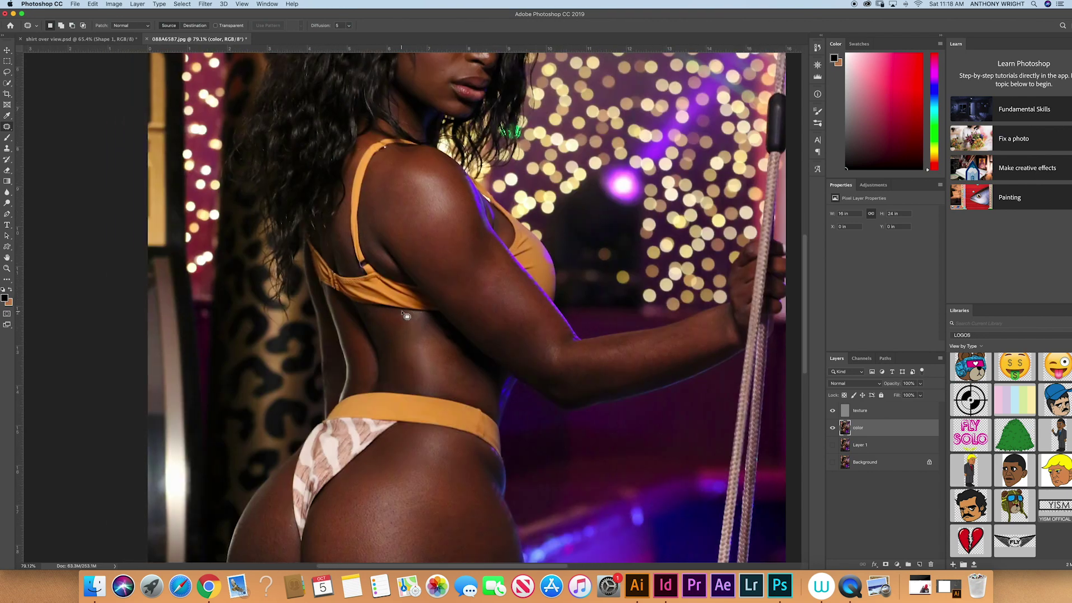
scroll(407, 316, "left", 6)
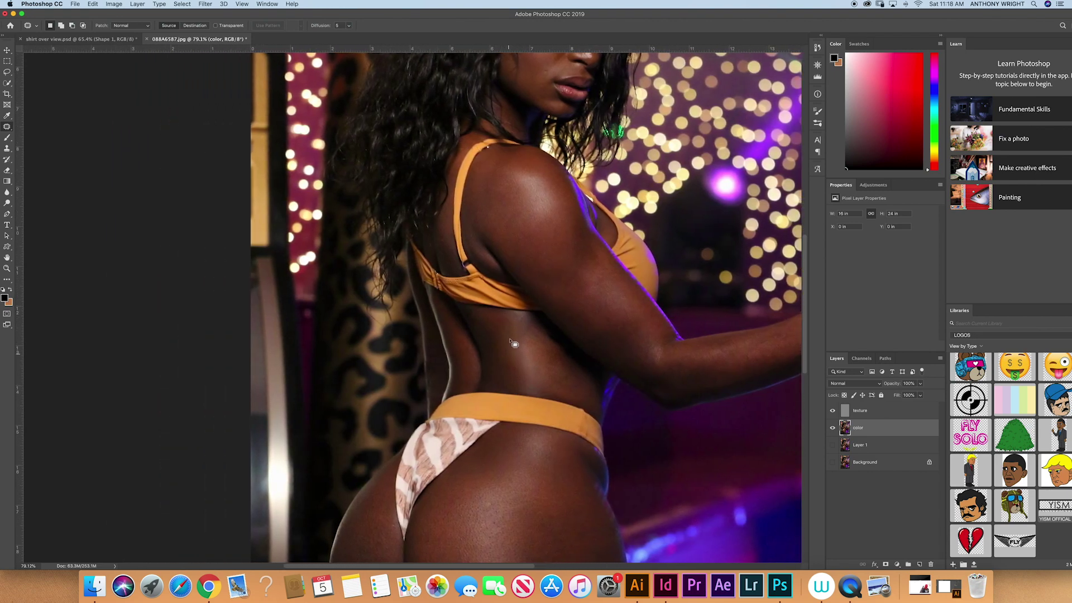
scroll(510, 340, "left", 1)
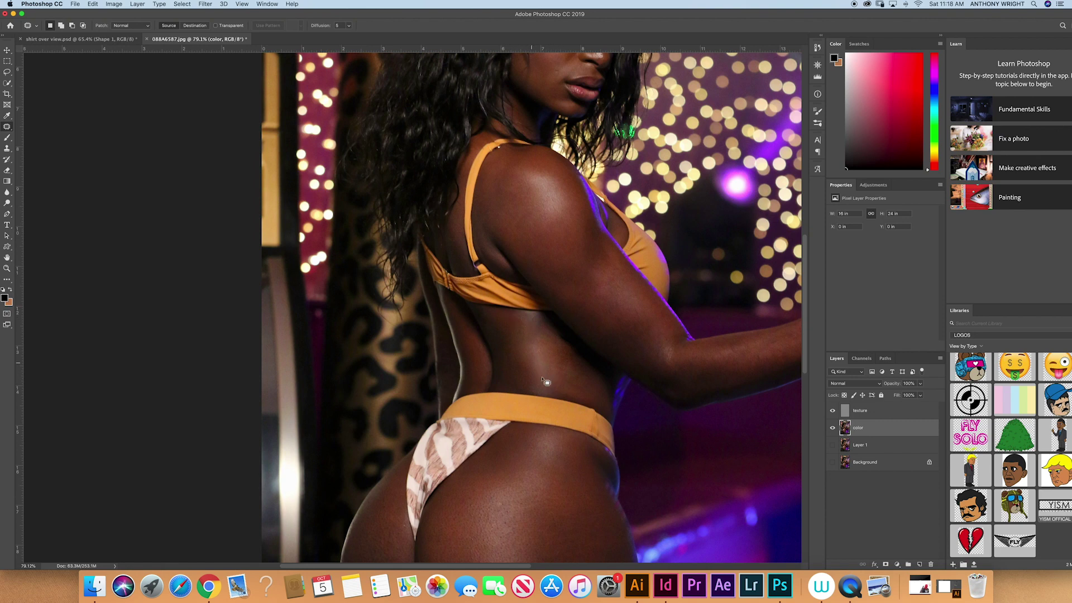
mouse_move(543, 338)
left_mouse_down()
mouse_move(529, 333)
mouse_move(525, 343)
mouse_move(546, 346)
mouse_move(538, 364)
left_mouse_up()
key("super+d")
mouse_move(521, 338)
left_mouse_down()
mouse_move(531, 350)
mouse_move(536, 342)
mouse_move(544, 373)
left_mouse_up()
left_click(544, 373)
scroll(548, 380, "down", 3)
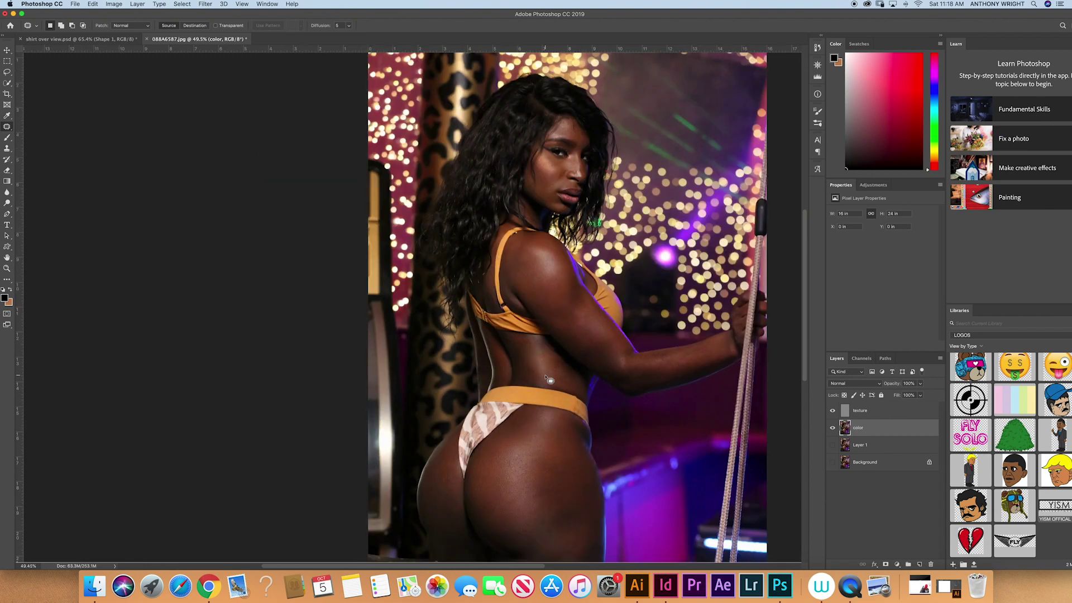
scroll(549, 380, "down", 2)
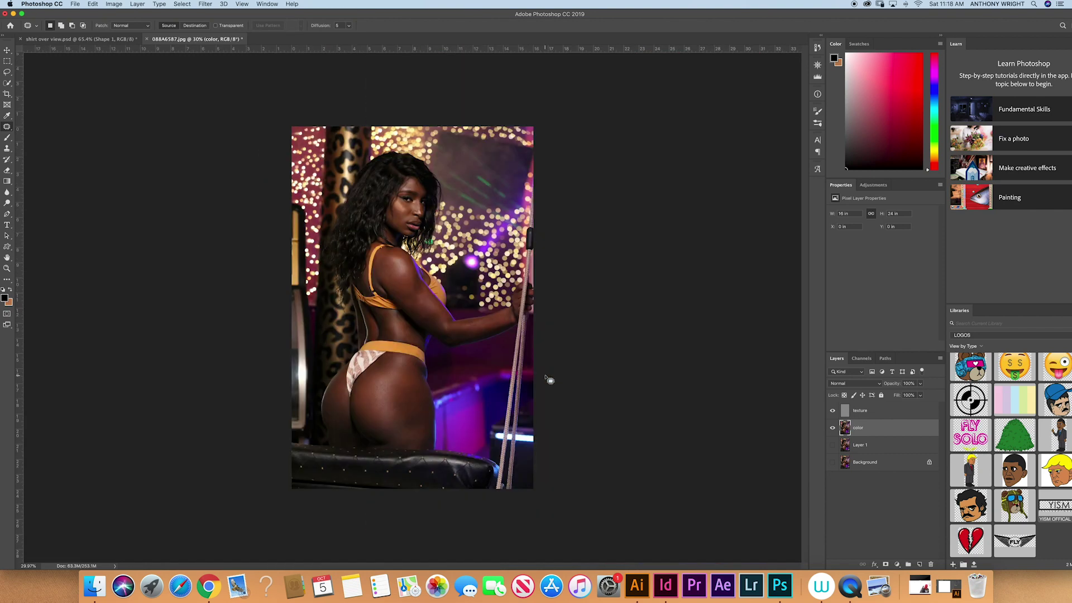